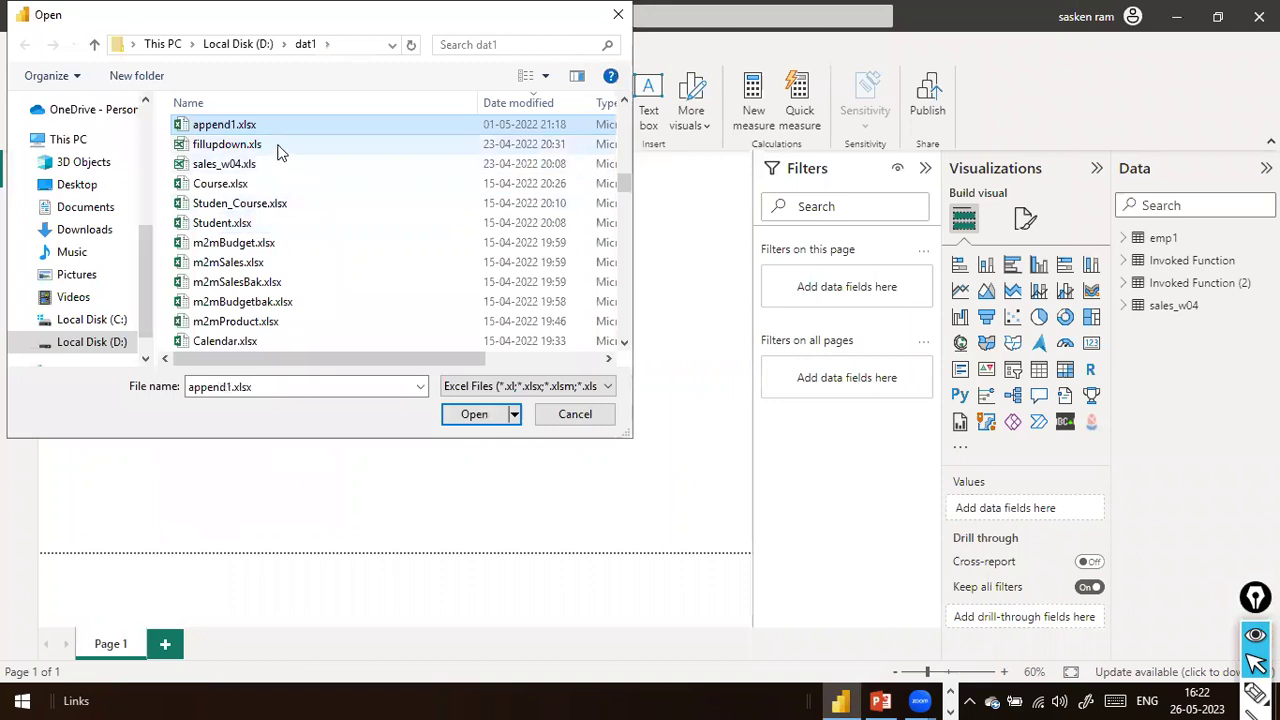
Load only the ForeignSales table from append1.xlsx into the report's data model
{"action": "left_click", "coordinate": [468, 415]}
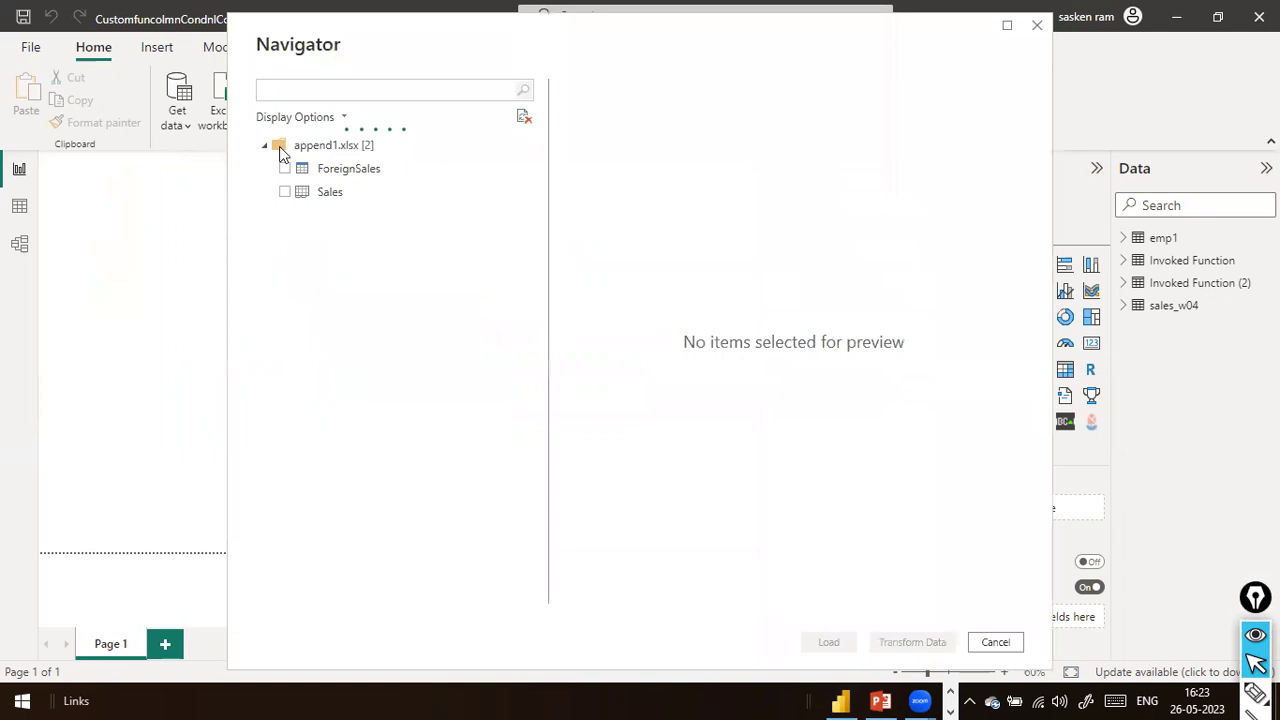
{"action": "left_click", "coordinate": [287, 197]}
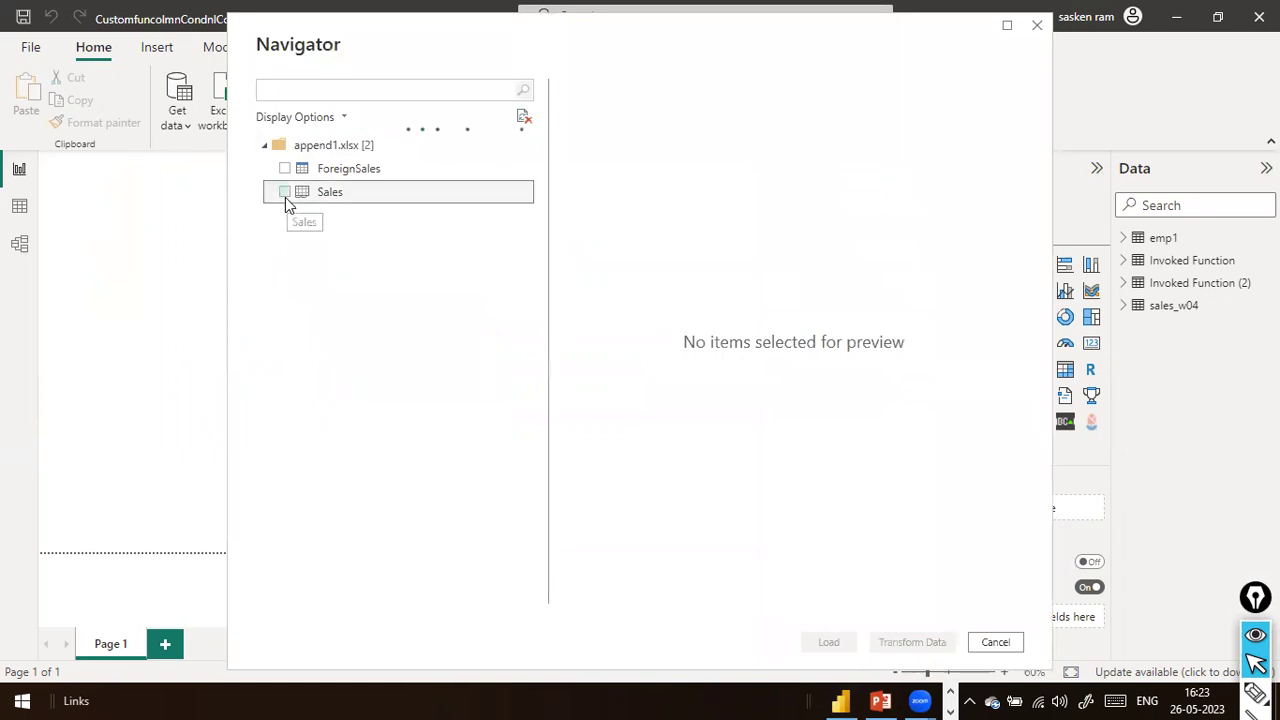
{"action": "left_click", "coordinate": [285, 195]}
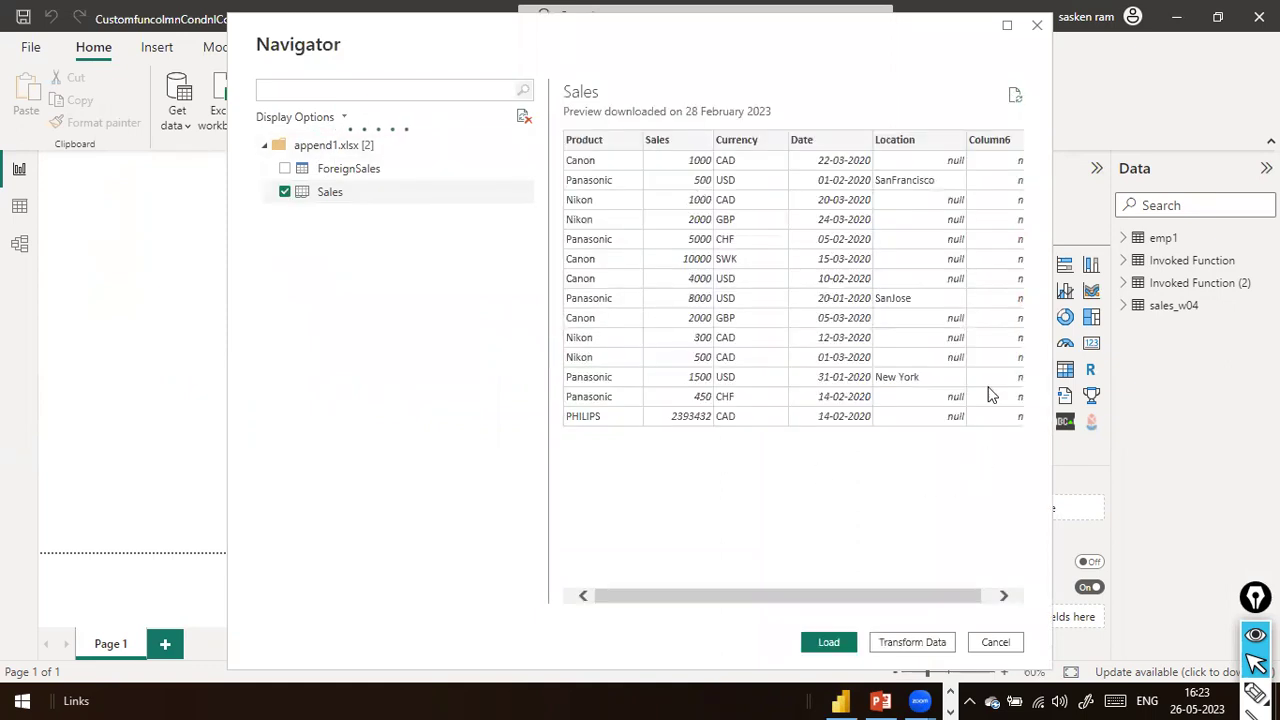
{"action": "scroll", "coordinate": [777, 600], "scroll_direction": "right", "scroll_amount": 1}
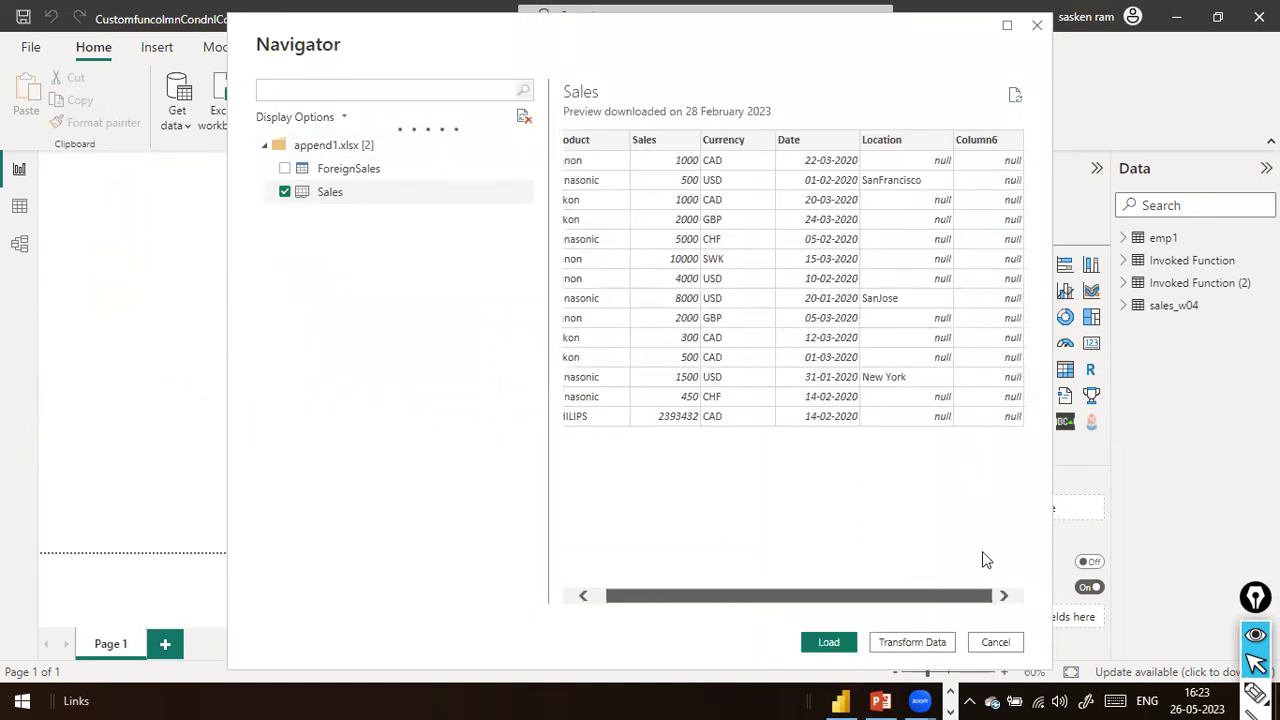
{"action": "left_click", "coordinate": [285, 169]}
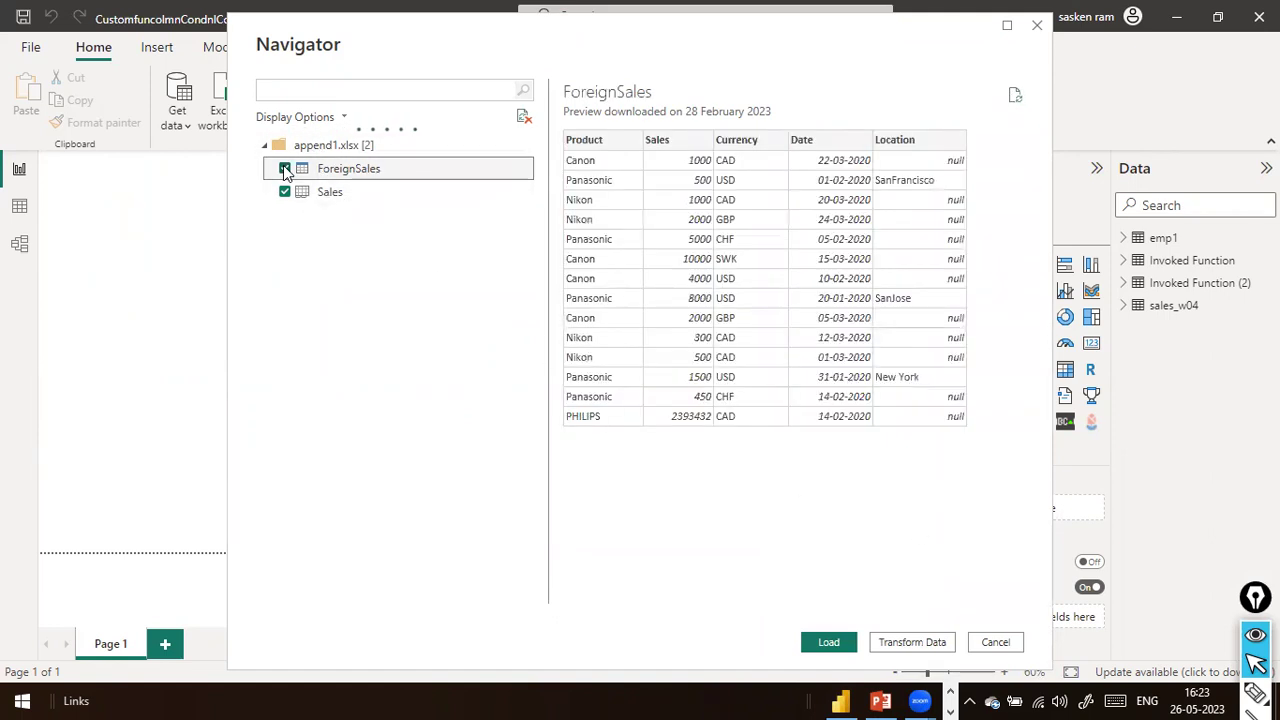
{"action": "left_click", "coordinate": [285, 192]}
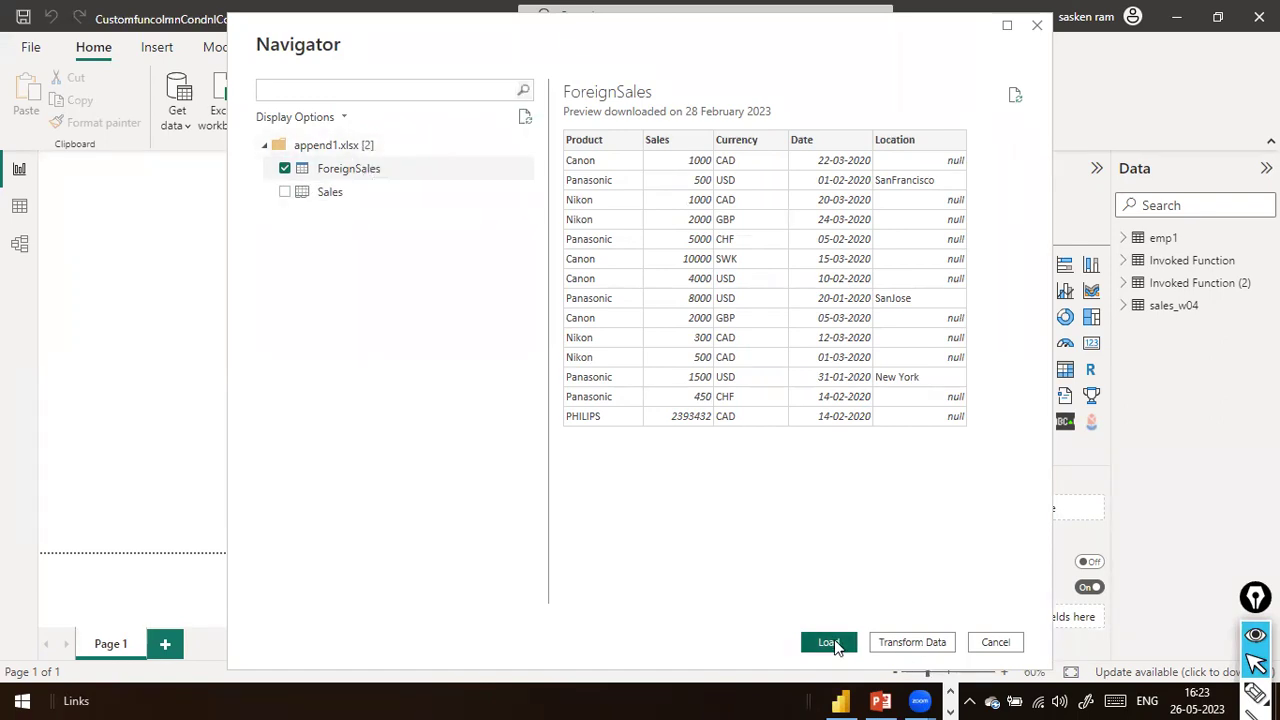
{"action": "left_click", "coordinate": [830, 643]}
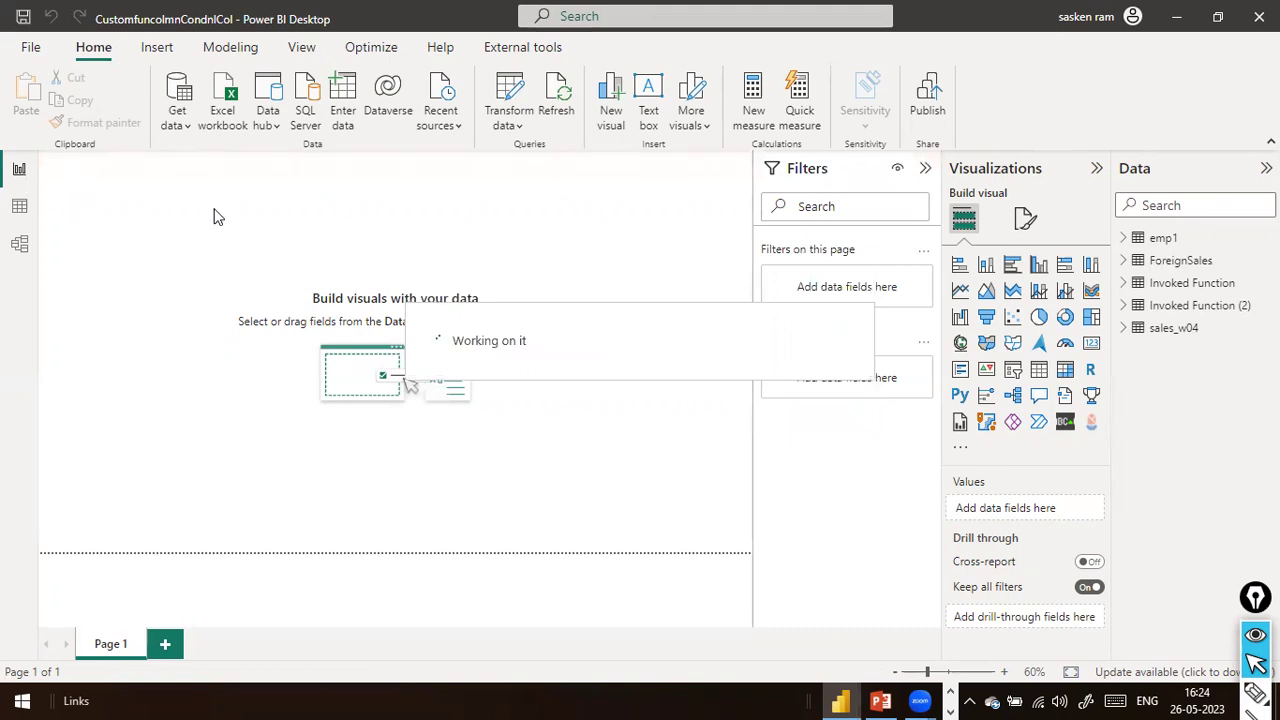
Import the Sales table from the Excel workbook append2.xls into the data model
{"action": "left_click", "coordinate": [173, 125]}
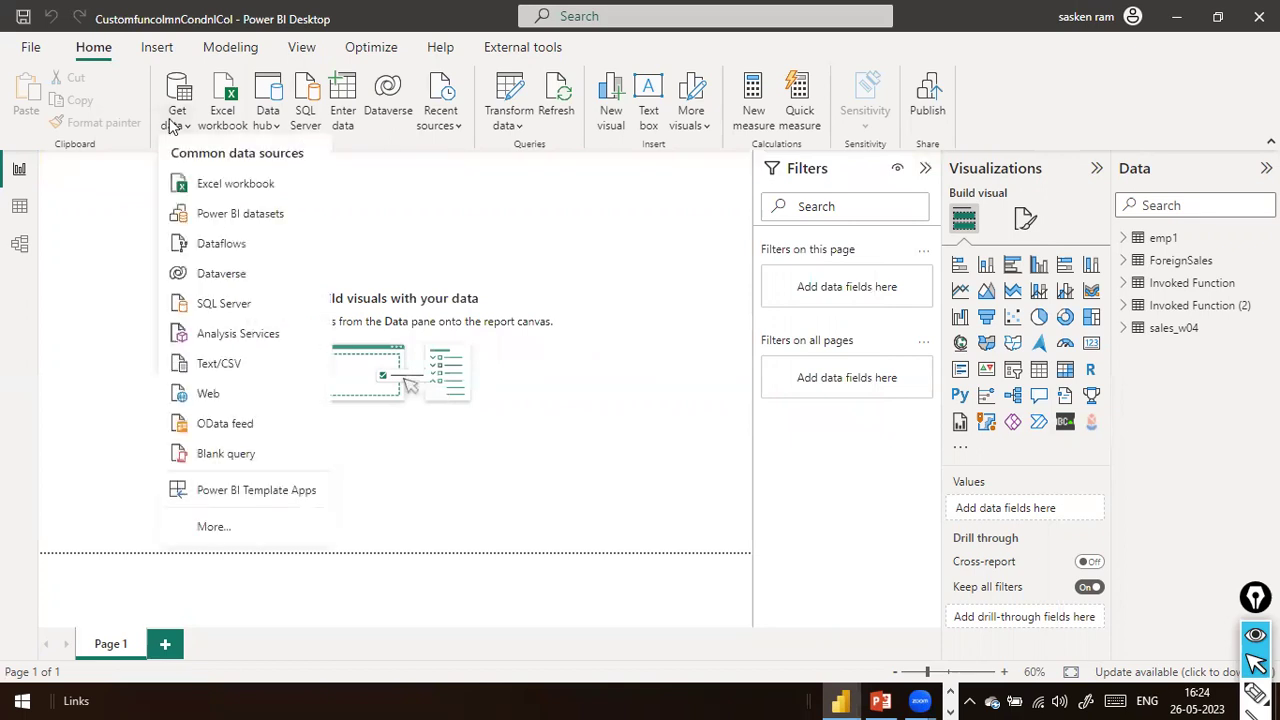
{"action": "left_click", "coordinate": [230, 192]}
{"action": "left_click", "coordinate": [238, 228]}
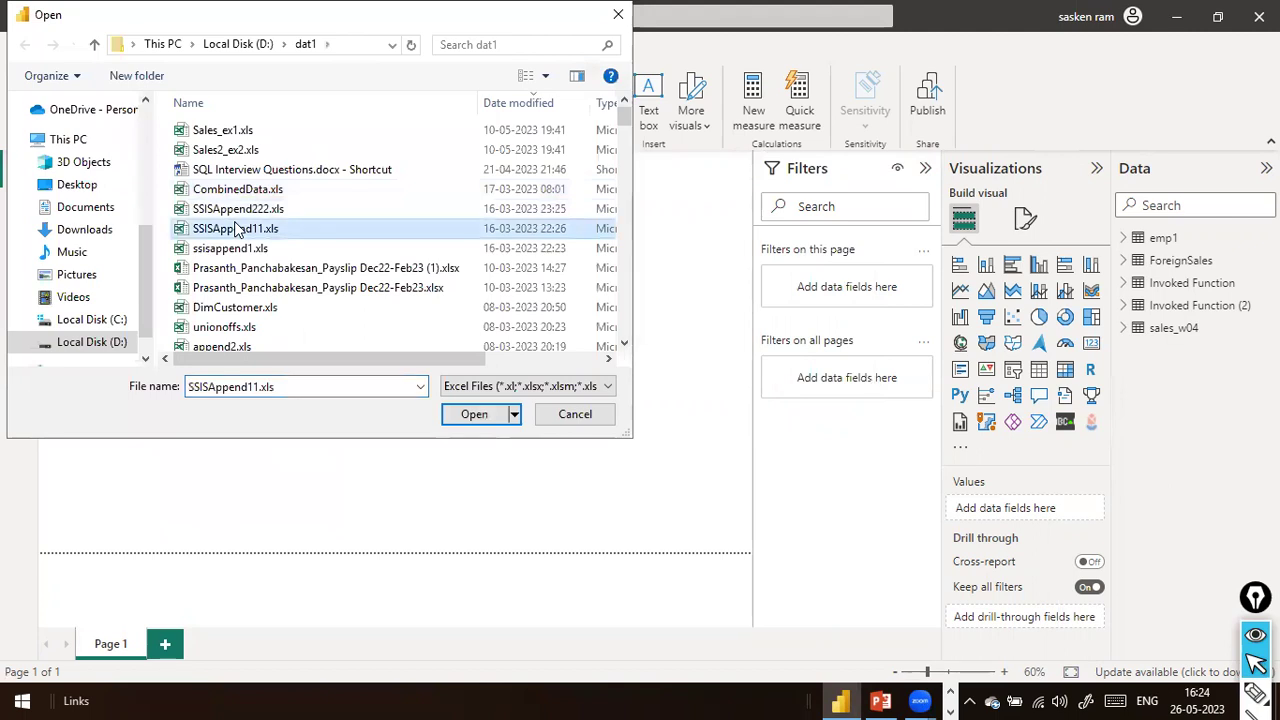
{"action": "key", "text": "a"}
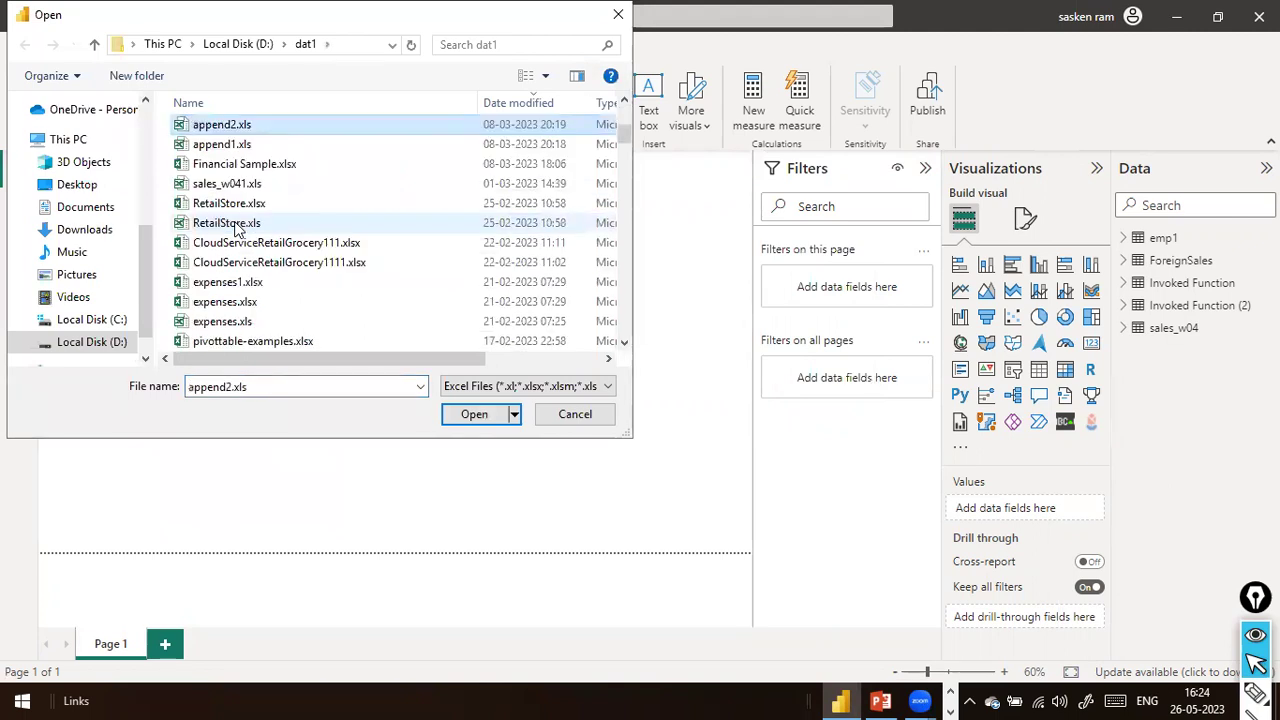
{"action": "left_click", "coordinate": [459, 421]}
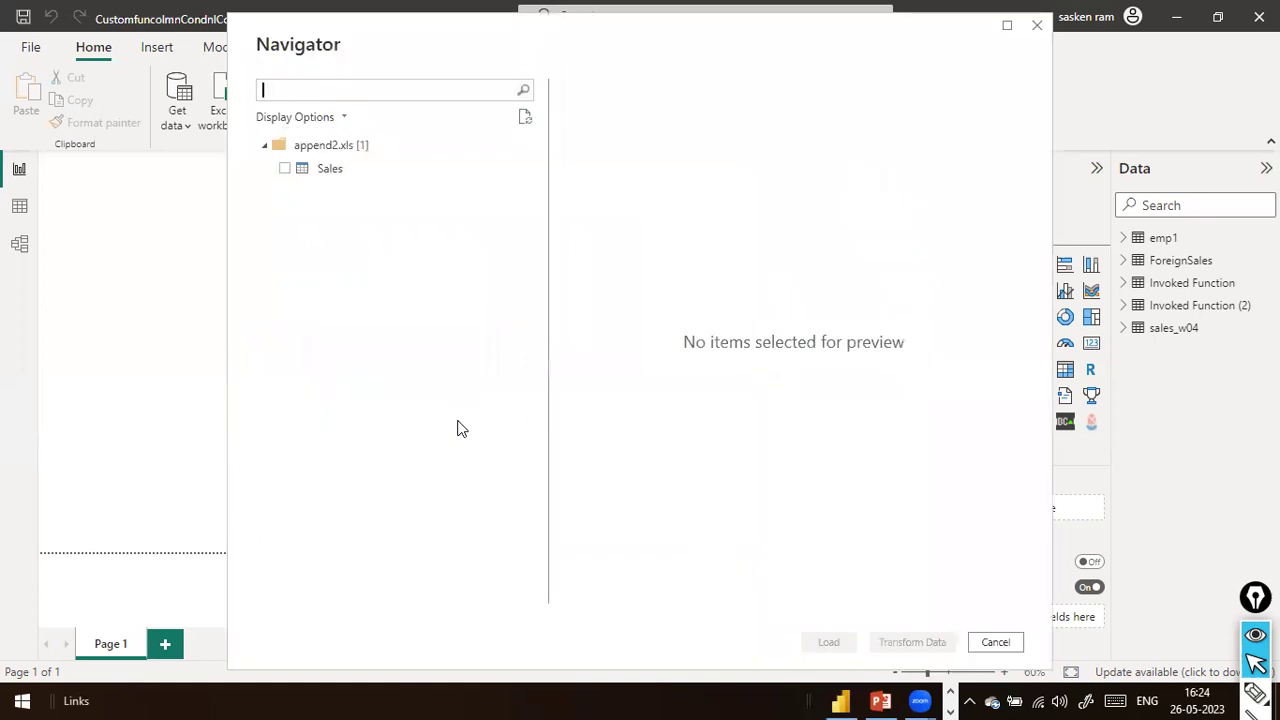
{"action": "left_click", "coordinate": [285, 170]}
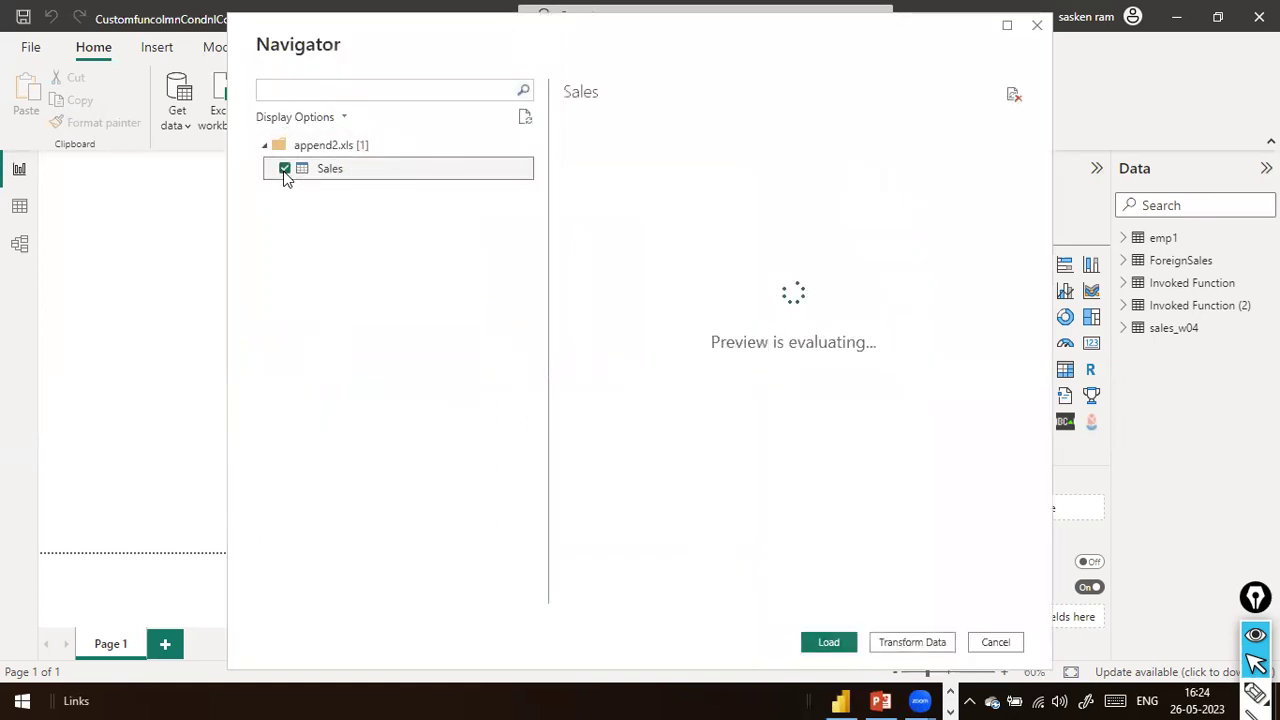
{"action": "left_click", "coordinate": [829, 643]}
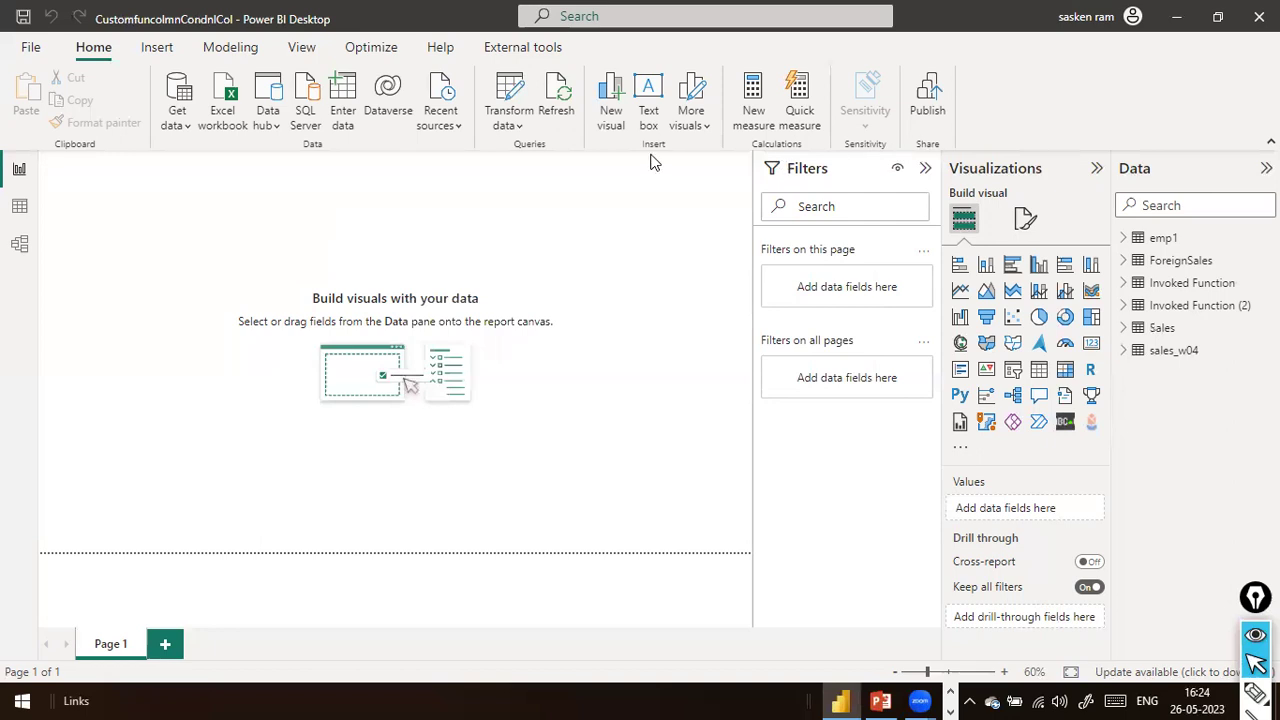
Open the Power Query Editor and preview the ForeignSales and Sales queries
{"action": "left_click", "coordinate": [510, 118]}
{"action": "left_click", "coordinate": [524, 155]}
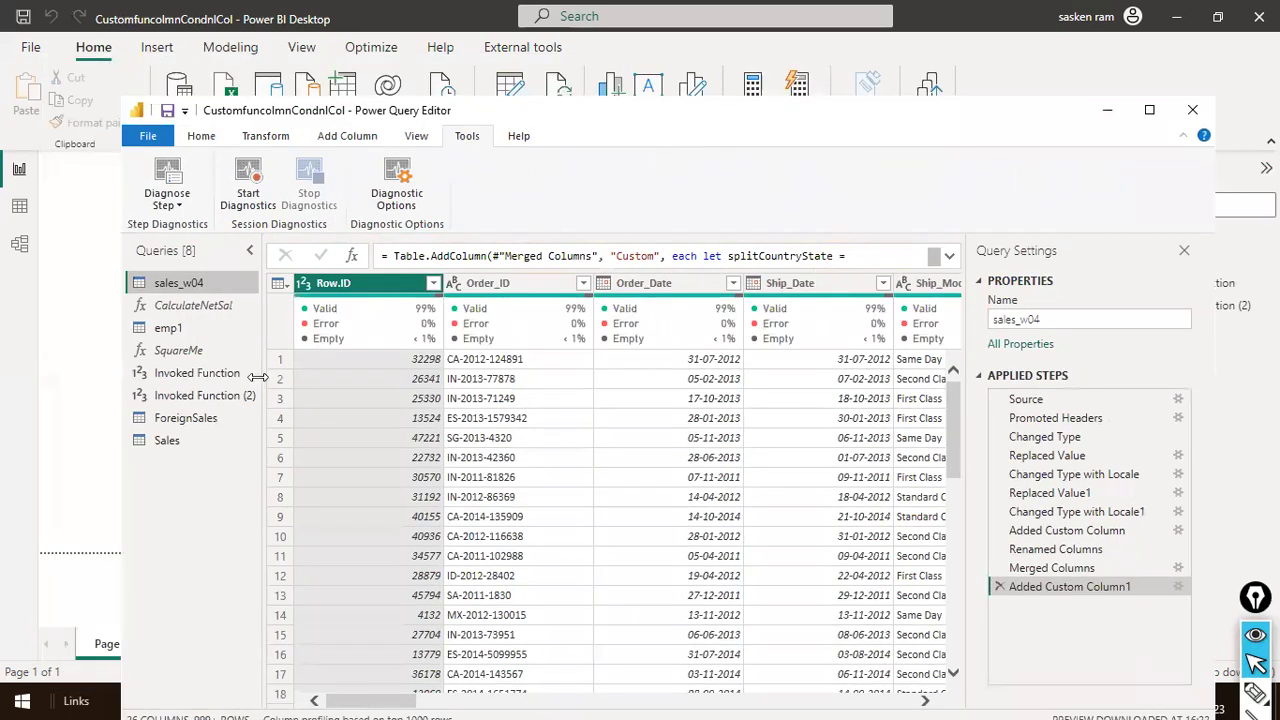
{"action": "left_click", "coordinate": [184, 418]}
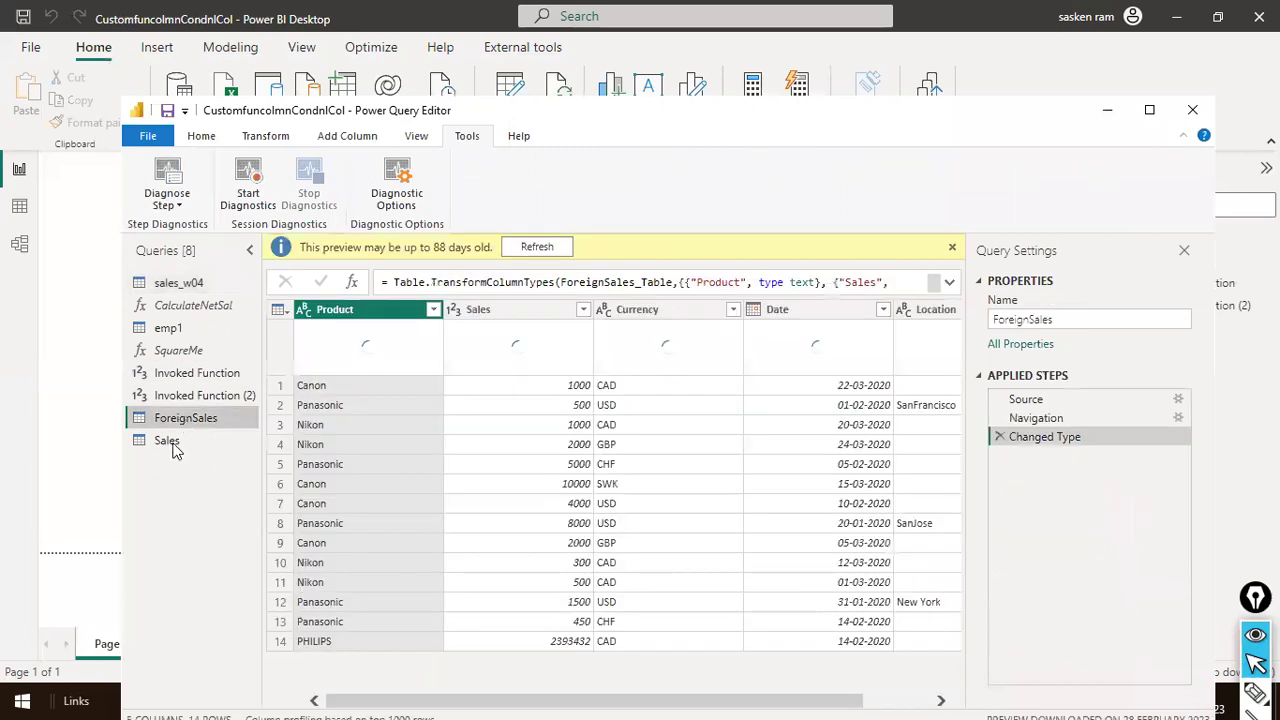
{"action": "left_click", "coordinate": [172, 447]}
Rename the ForeignSales query as Append1
{"action": "left_click", "coordinate": [187, 421]}
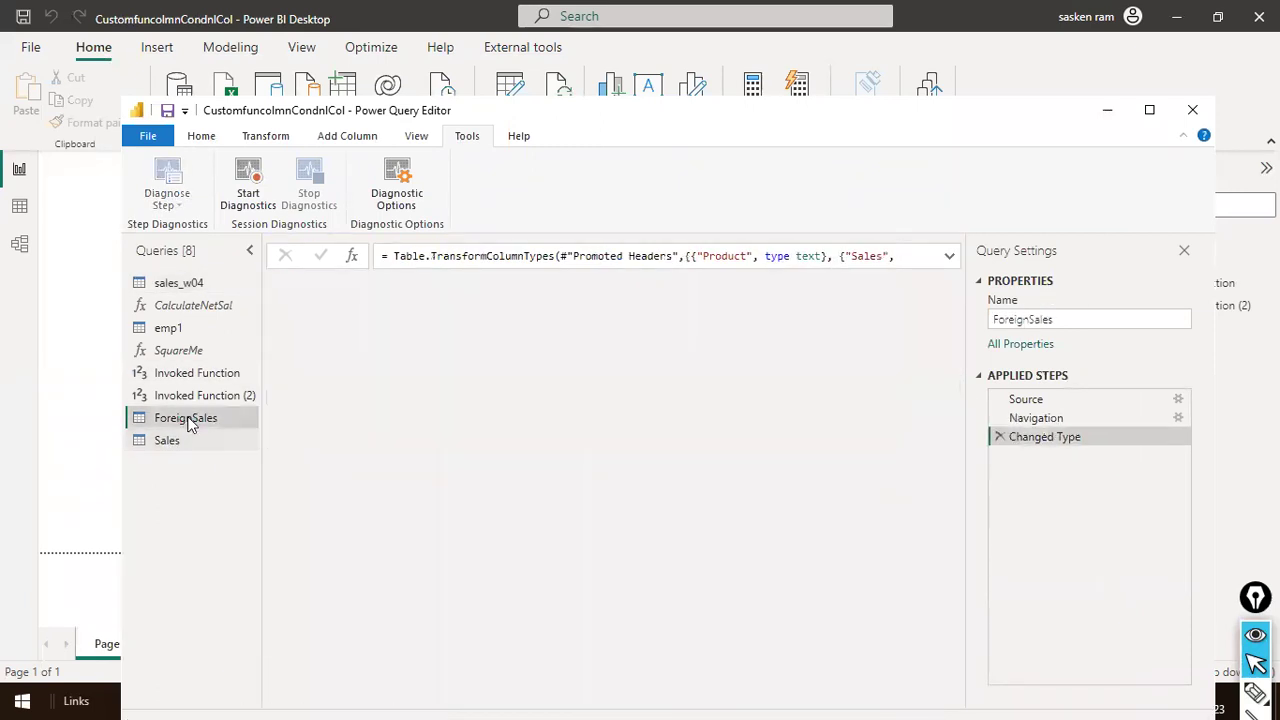
{"action": "right_click", "coordinate": [190, 422]}
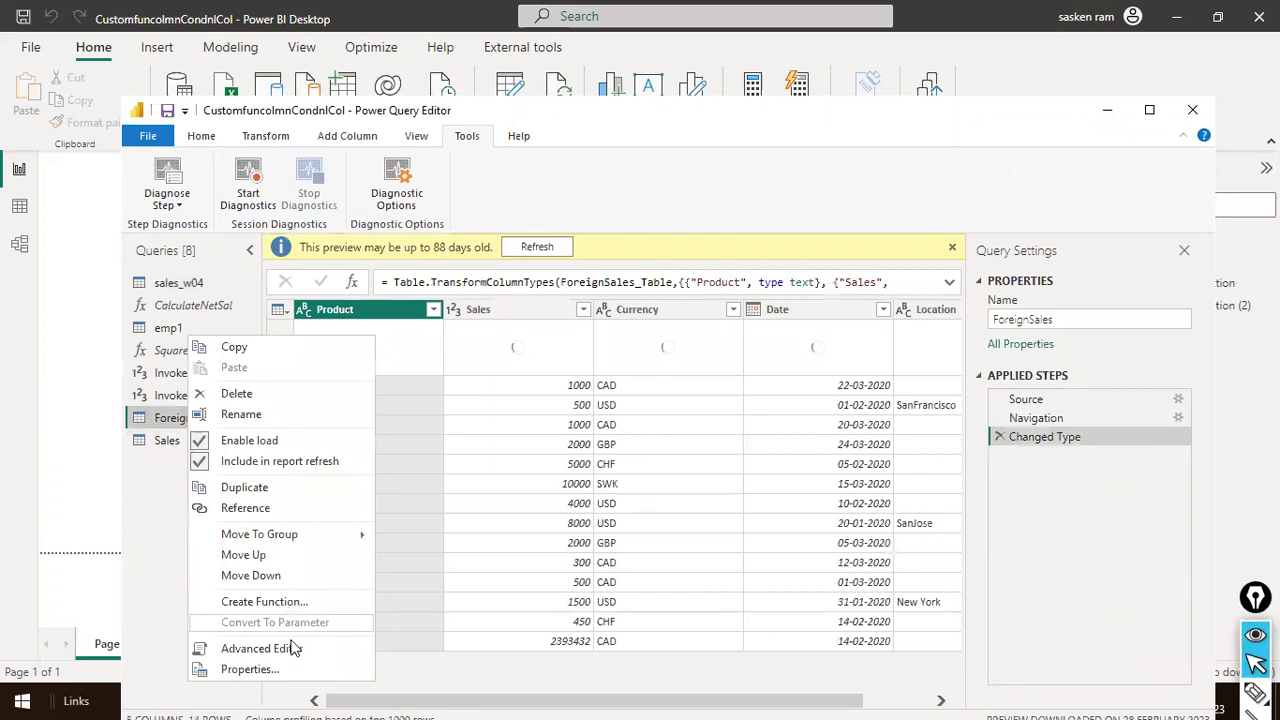
{"action": "left_click", "coordinate": [330, 414]}
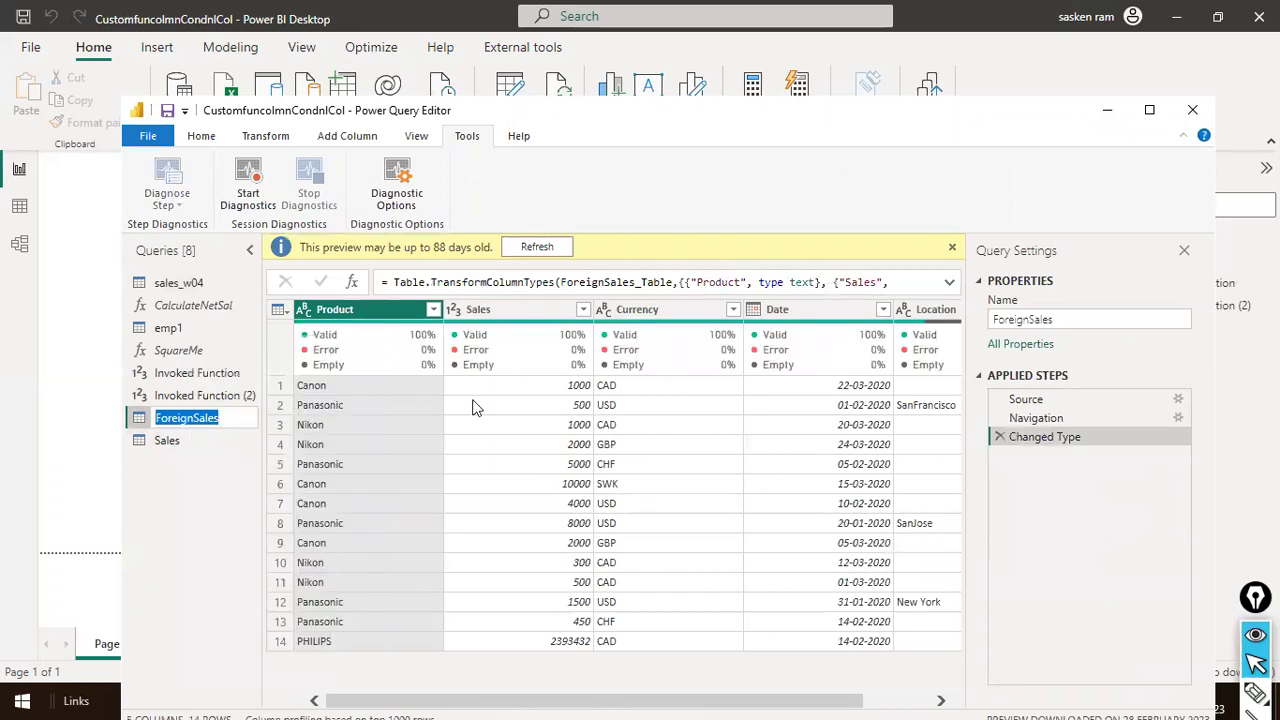
{"action": "type", "text": "Append"}
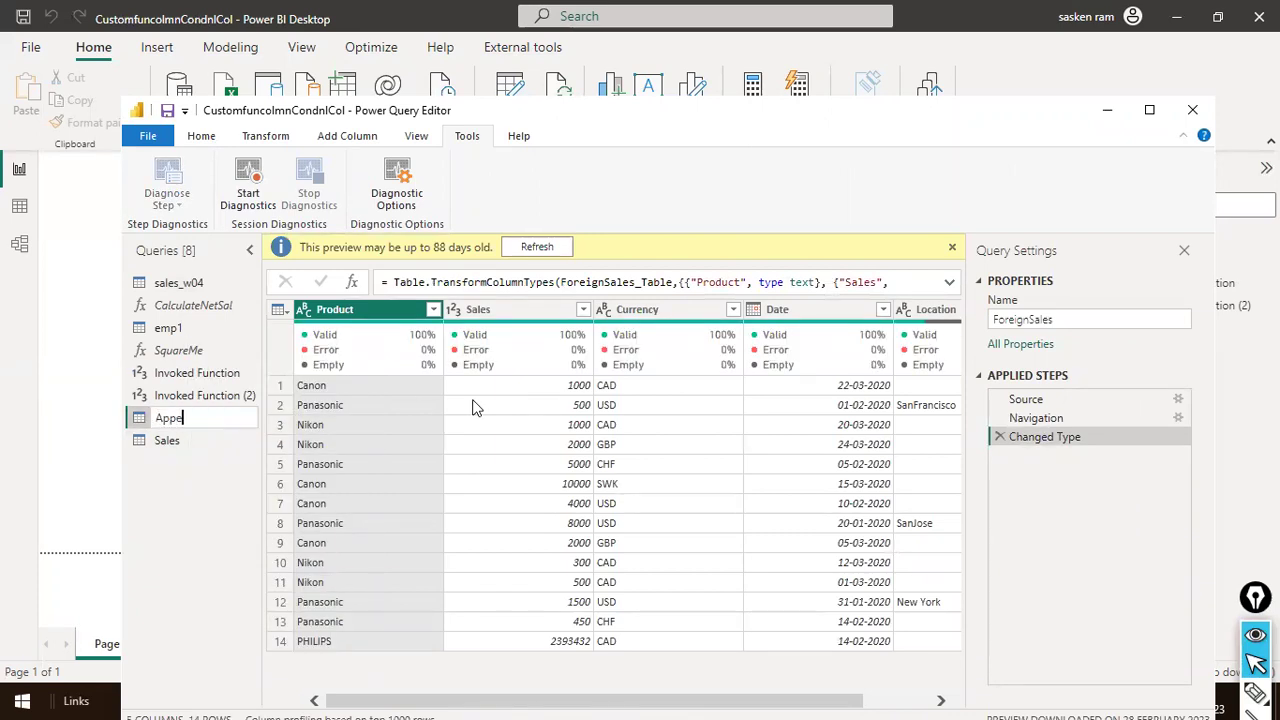
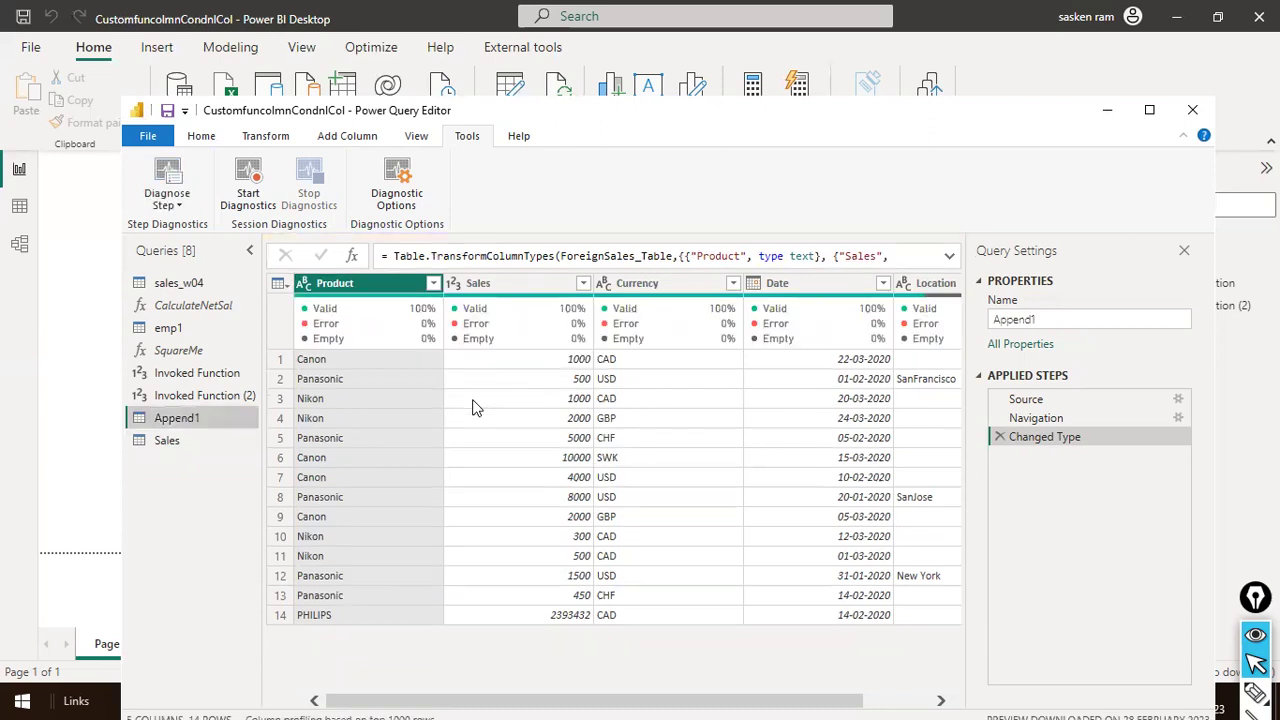
Rename the Sales query as Append2
{"action": "left_click", "coordinate": [183, 443]}
{"action": "right_click", "coordinate": [183, 443]}
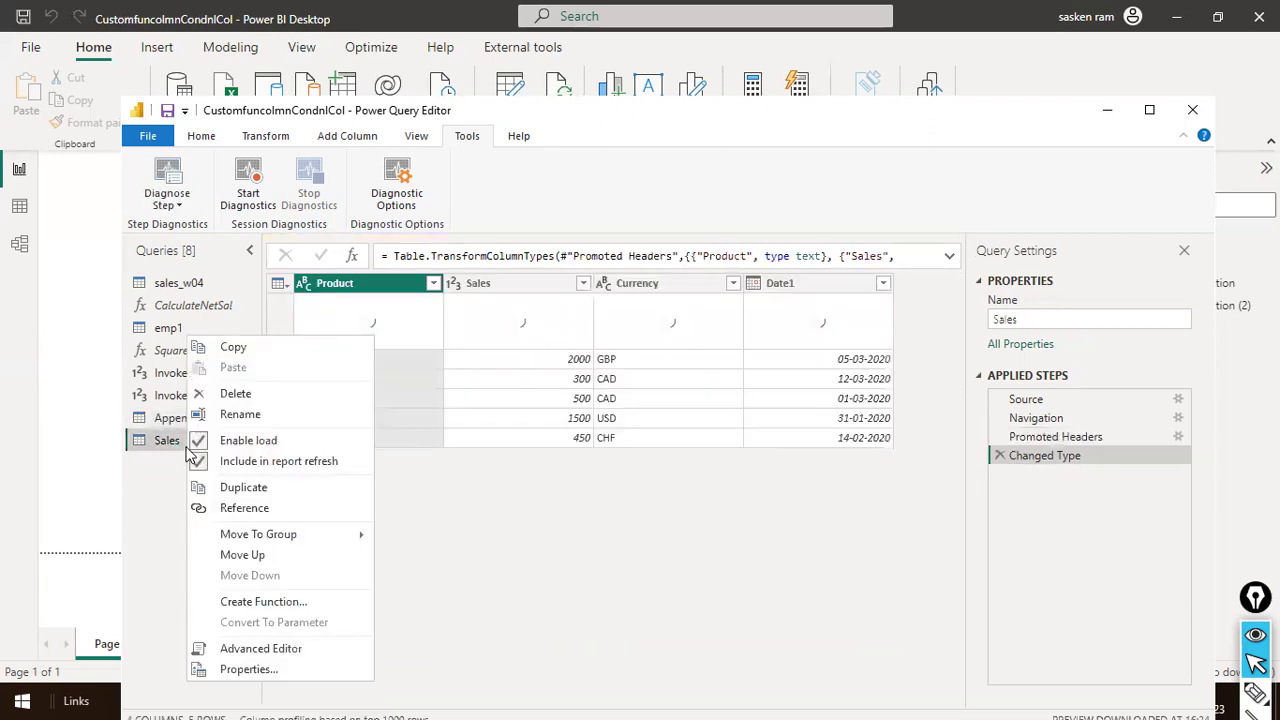
{"action": "left_click", "coordinate": [272, 413]}
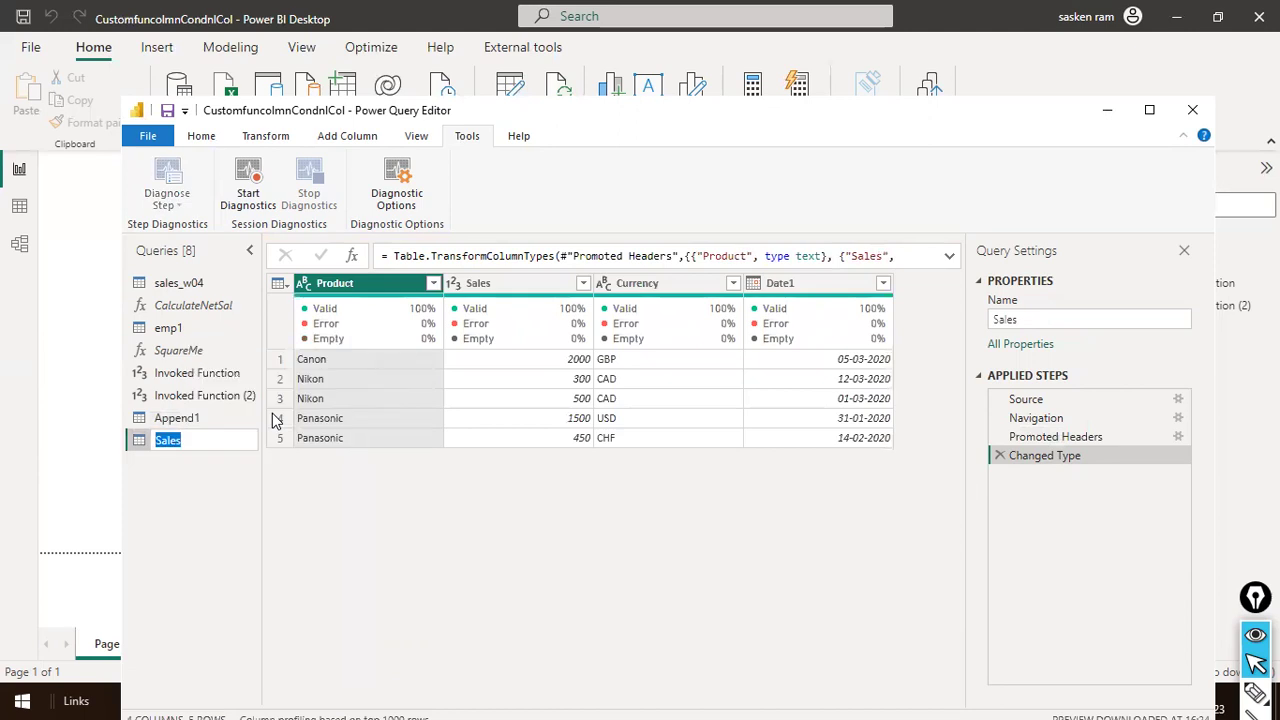
{"action": "type", "text": "Append"}
{"action": "key", "text": "Return"}
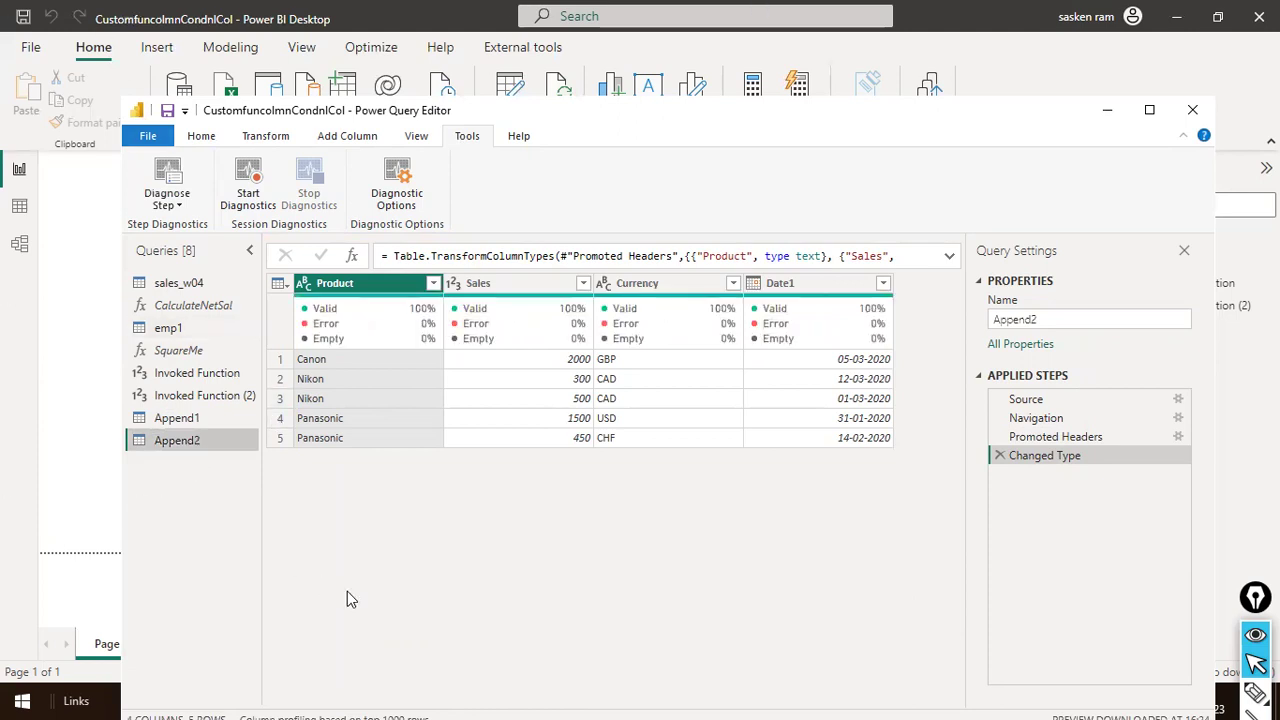
Compare the column headers of the Append1 and Append2 queries, checking the date and location columns in particular
{"action": "left_click_drag", "start_coordinate": [350, 178], "coordinate": [357, 290]}
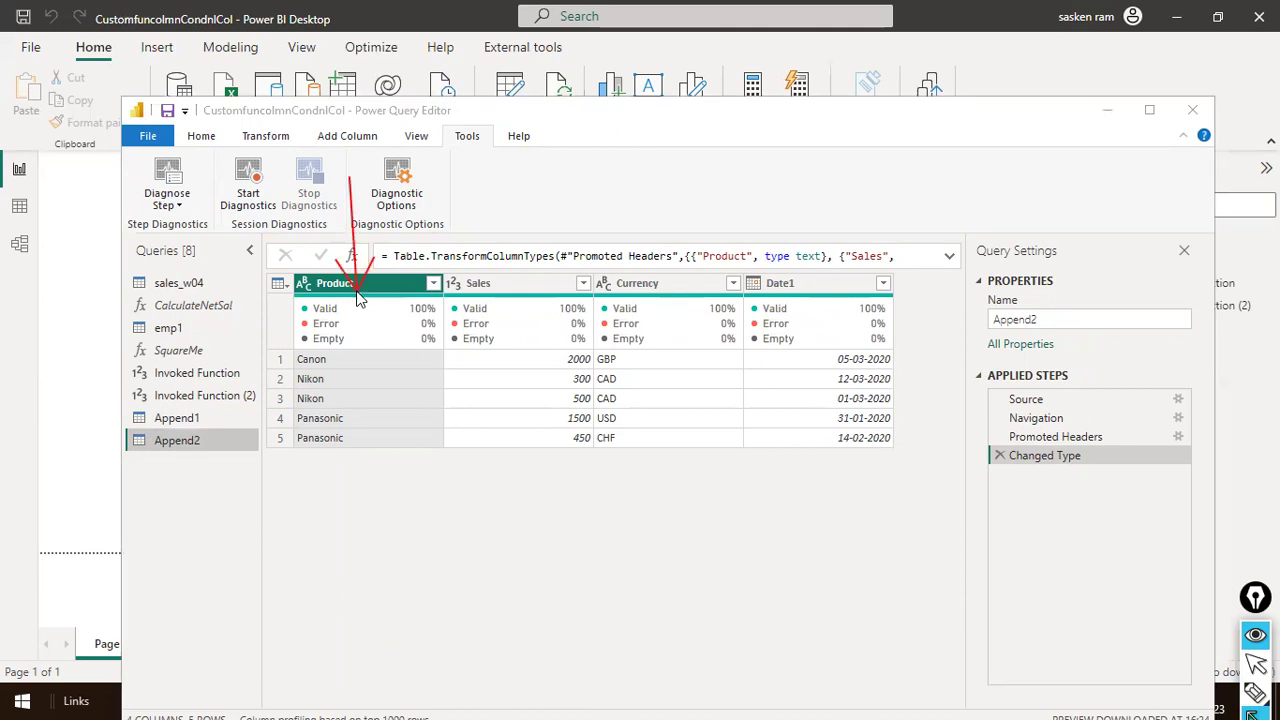
{"action": "left_click_drag", "start_coordinate": [538, 168], "coordinate": [515, 290]}
{"action": "left_click_drag", "start_coordinate": [652, 208], "coordinate": [647, 268]}
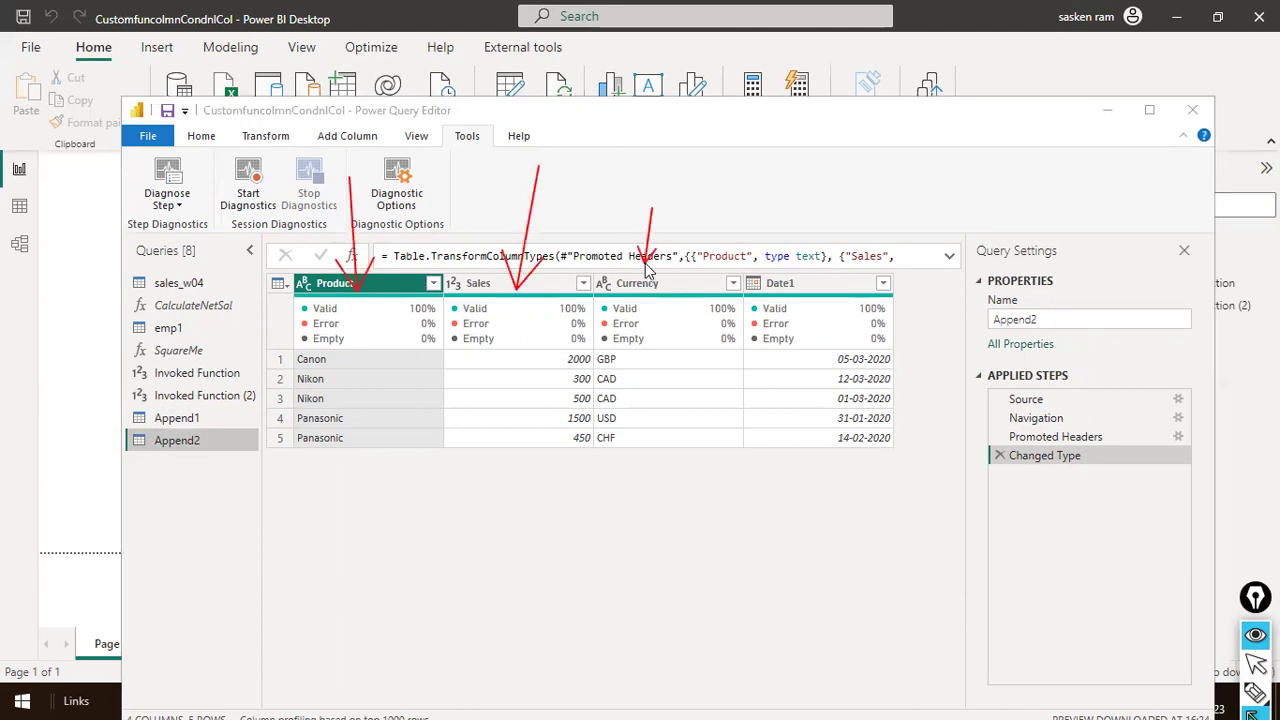
{"action": "left_click_drag", "start_coordinate": [813, 166], "coordinate": [801, 274]}
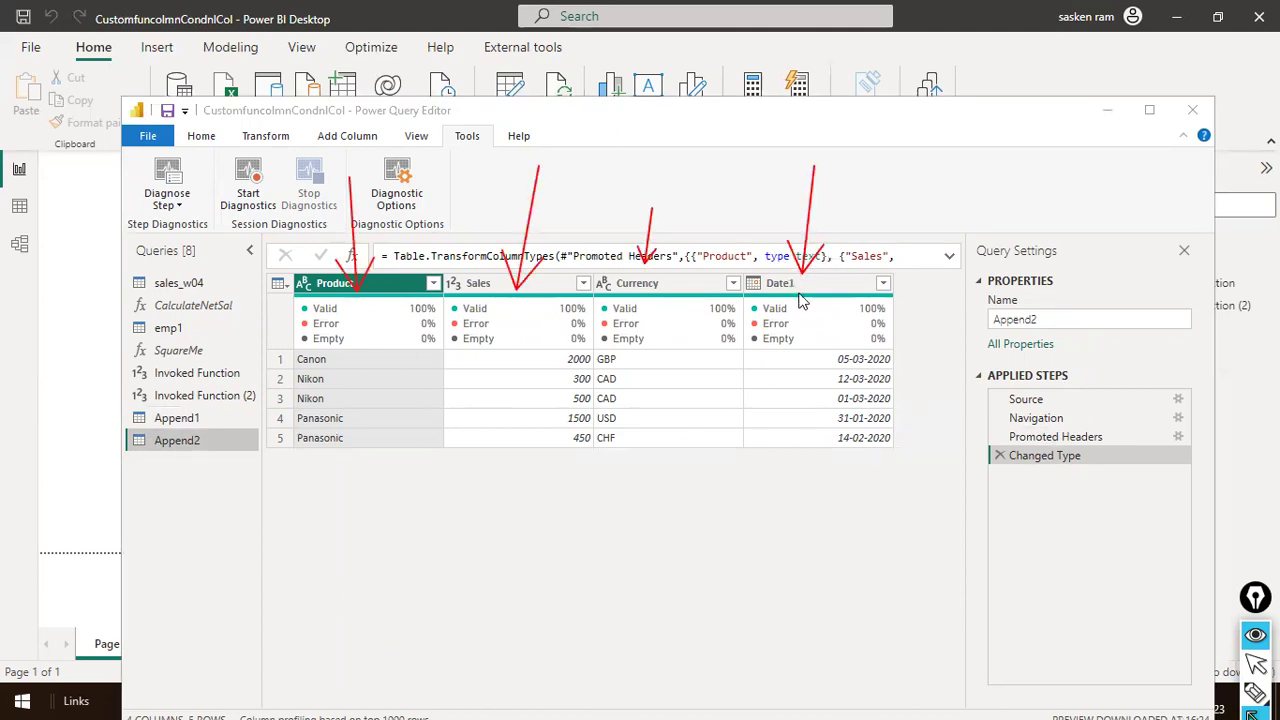
{"action": "key", "text": "ctrl+F1"}
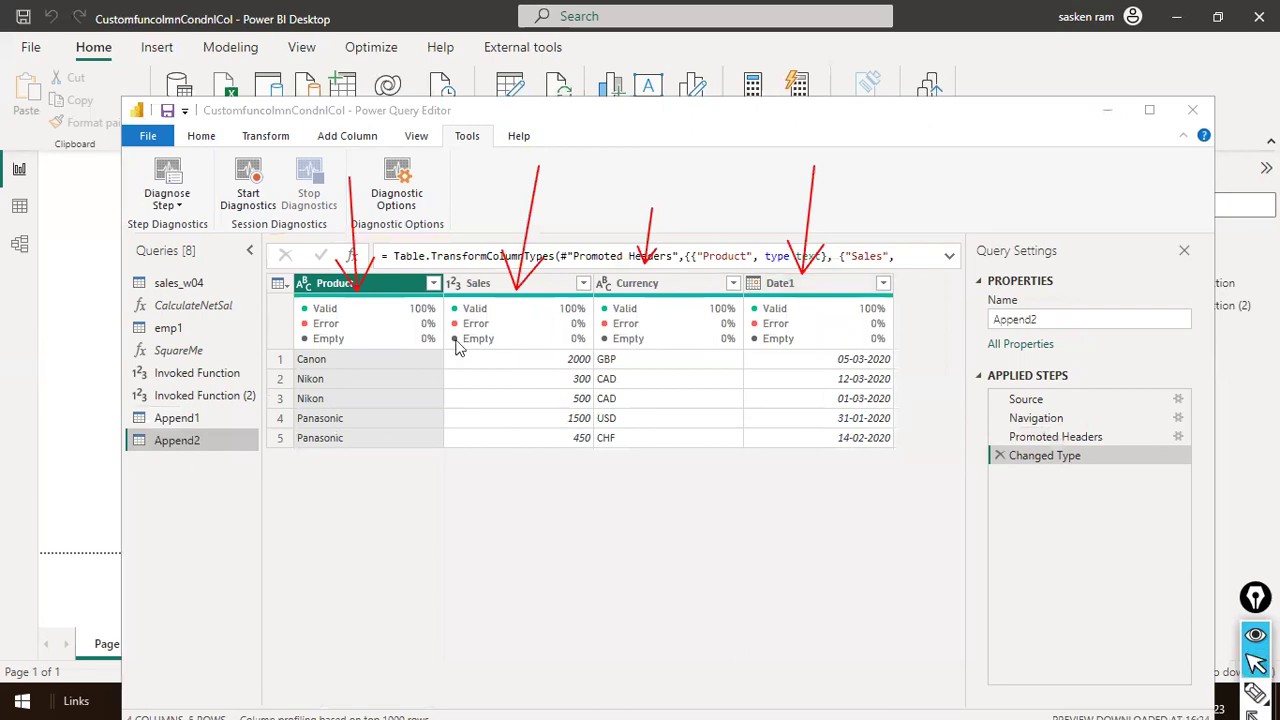
{"action": "left_click", "coordinate": [176, 418]}
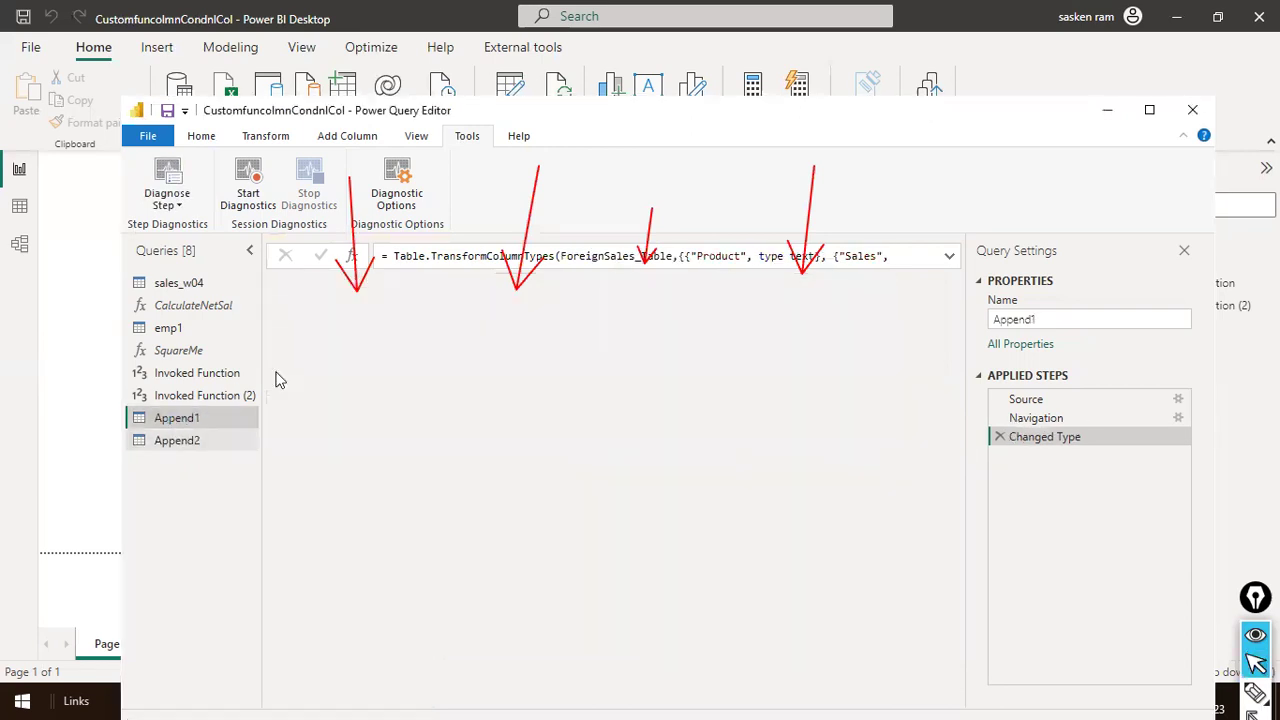
{"action": "left_click", "coordinate": [537, 247]}
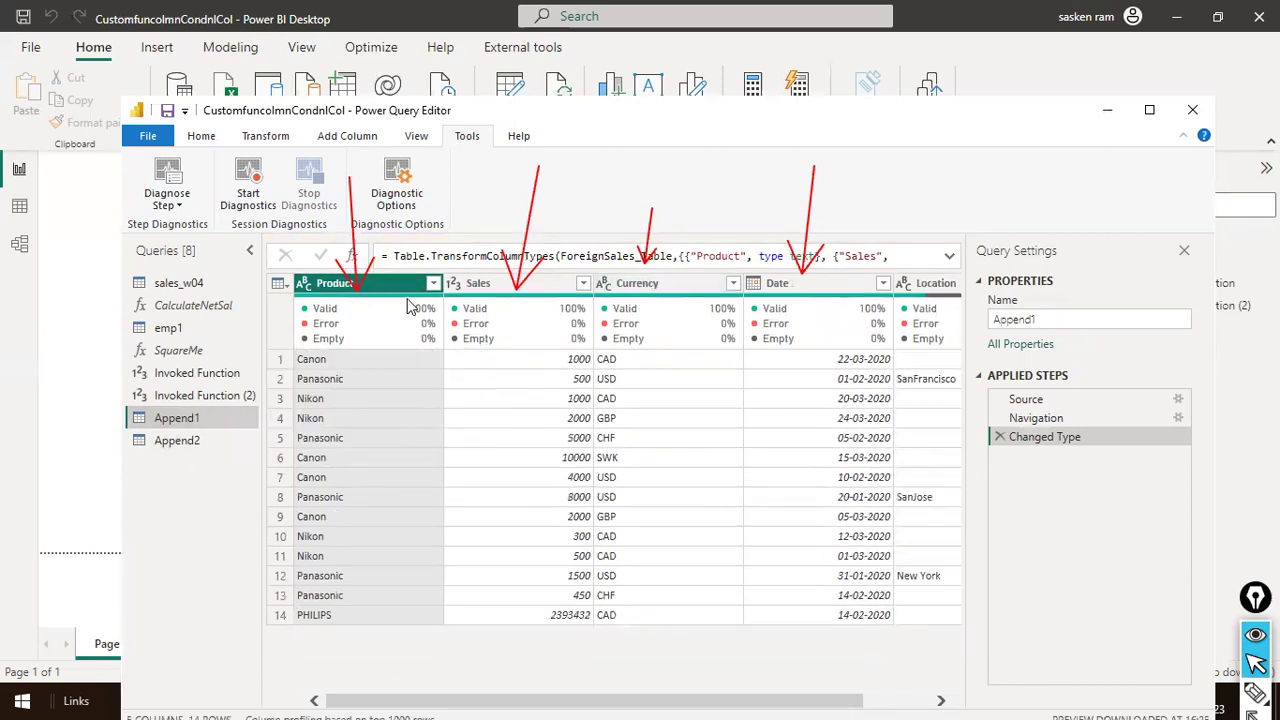
{"action": "left_click", "coordinate": [216, 440]}
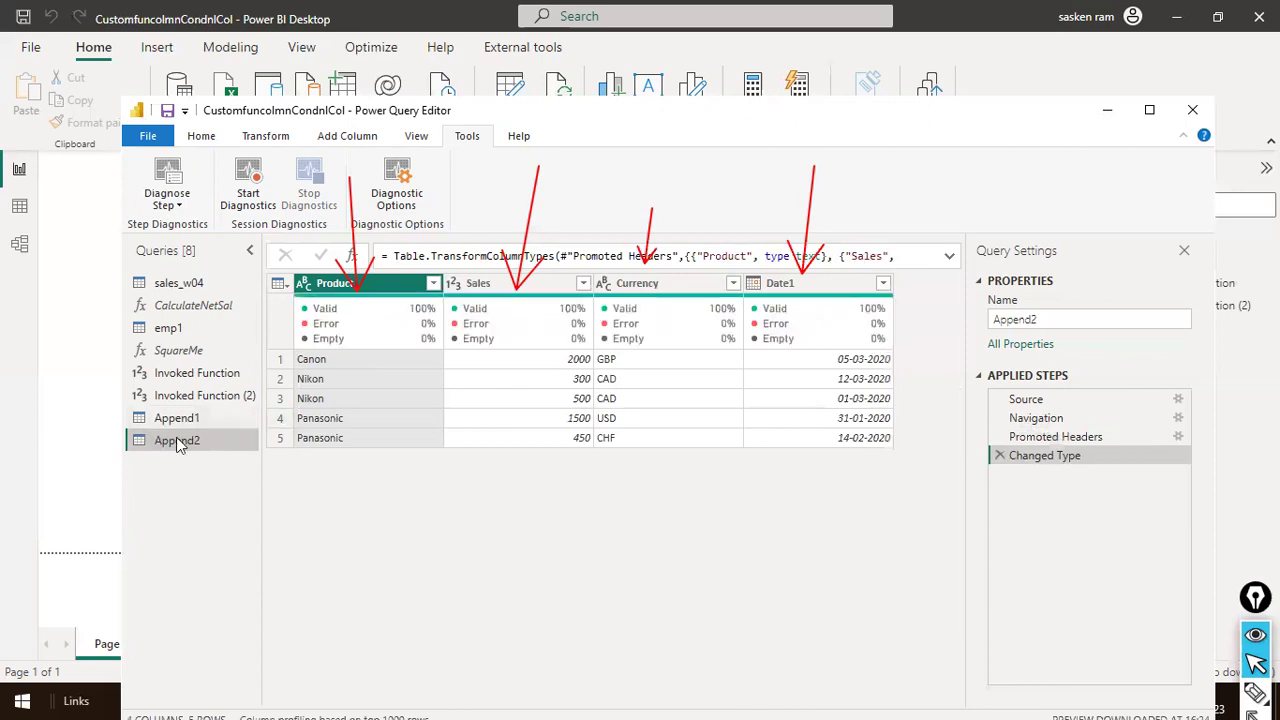
{"action": "left_click", "coordinate": [176, 422]}
{"action": "mouse_move", "coordinate": [403, 333]}
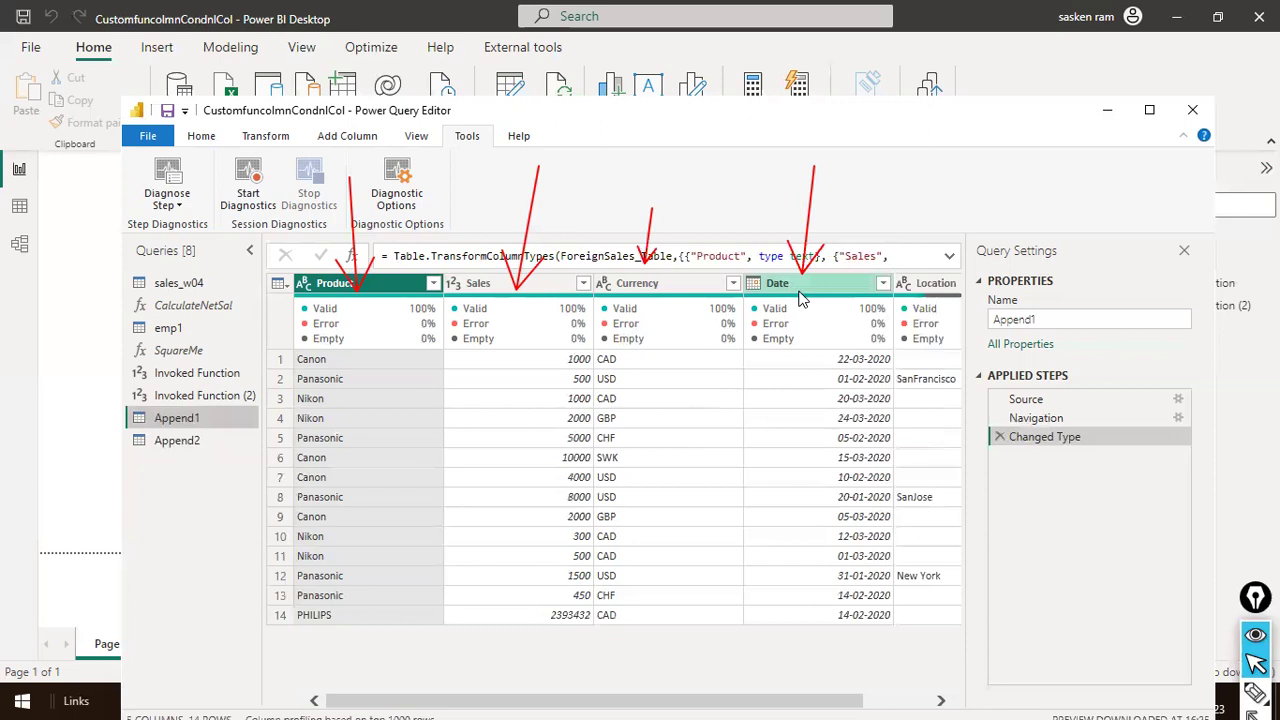
{"action": "left_click", "coordinate": [176, 440]}
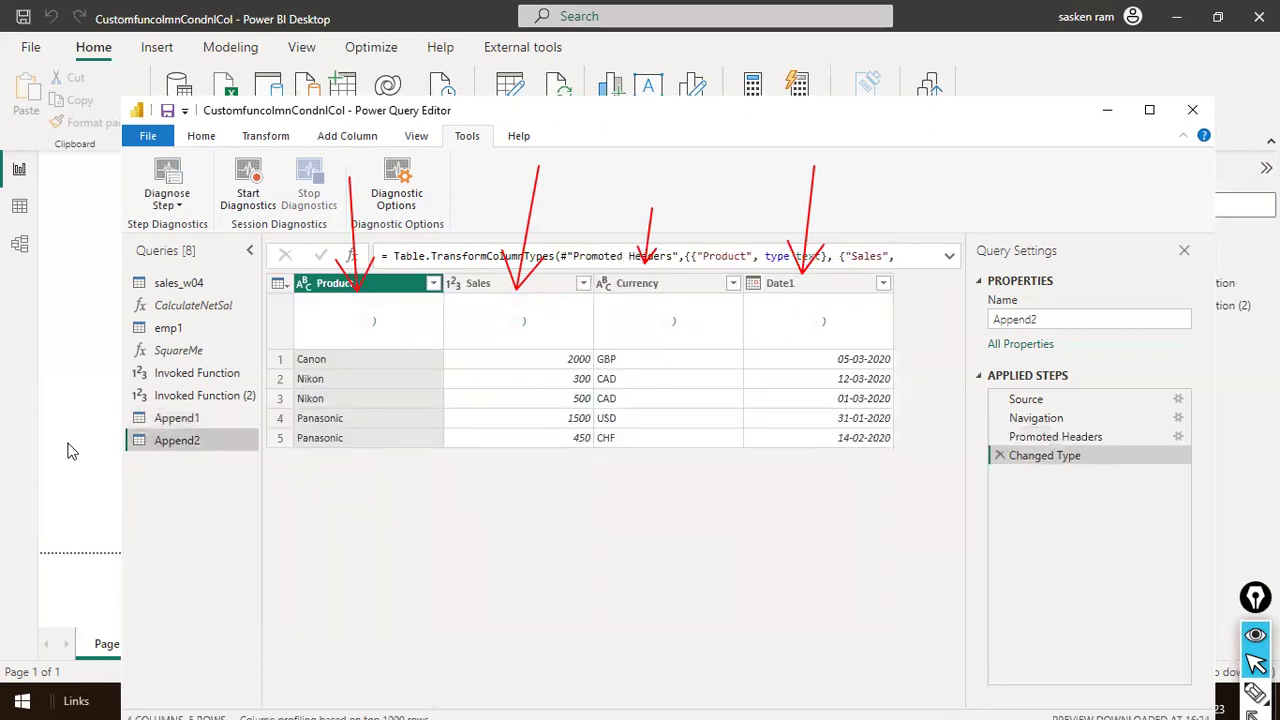
{"action": "left_click", "coordinate": [218, 424]}
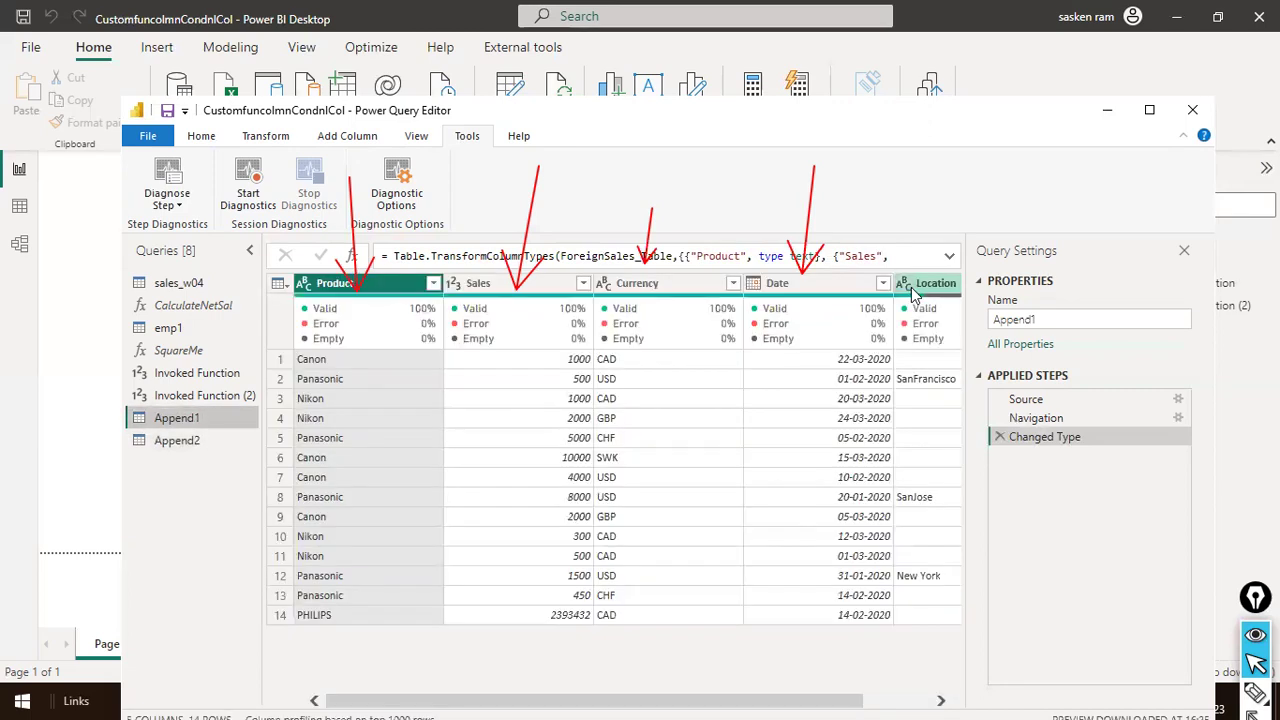
{"action": "scroll", "coordinate": [622, 700], "scroll_direction": "right", "scroll_amount": 2}
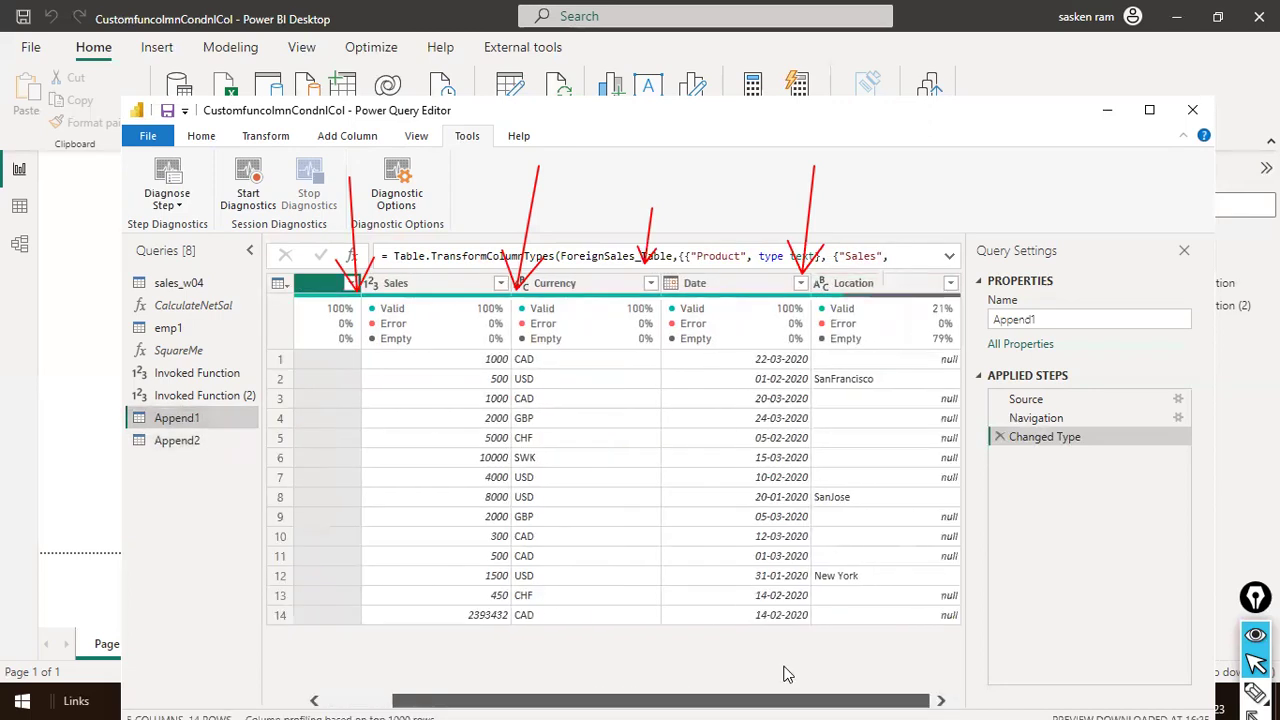
{"action": "left_click", "coordinate": [176, 441]}
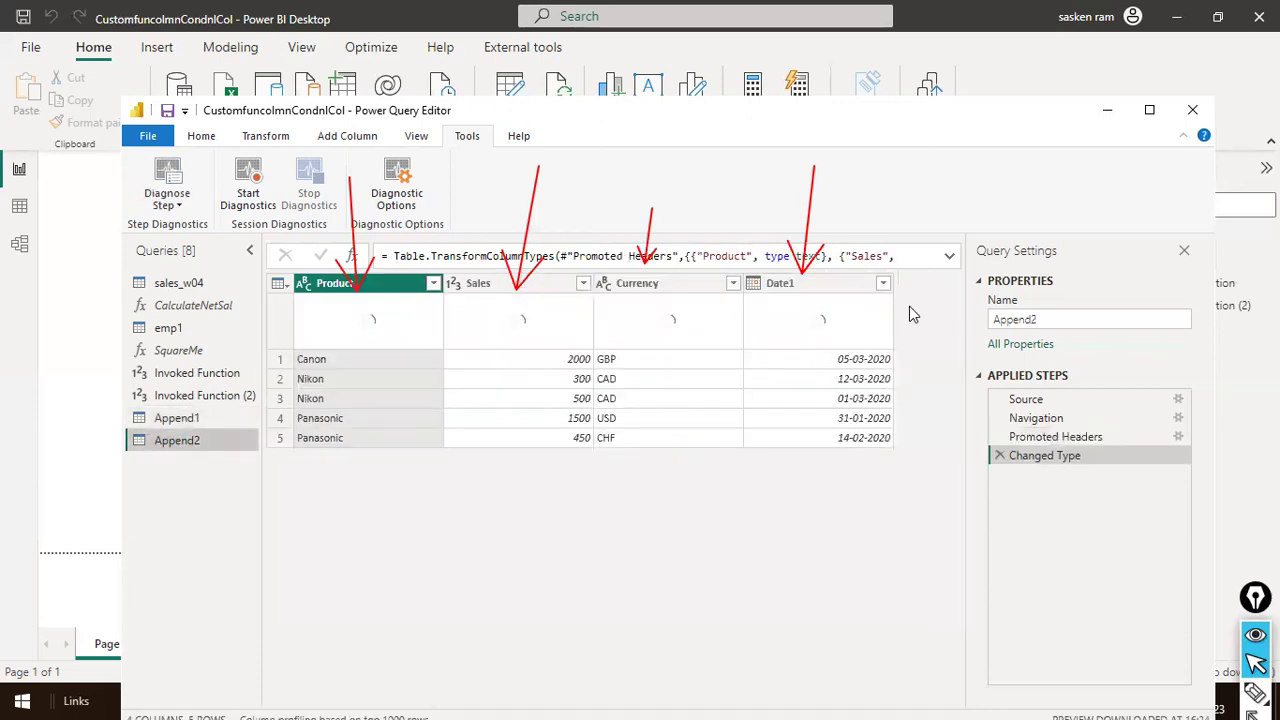
Remove the Location column from the Append1 query and compare its remaining columns with those of Append2
{"action": "left_click", "coordinate": [195, 420]}
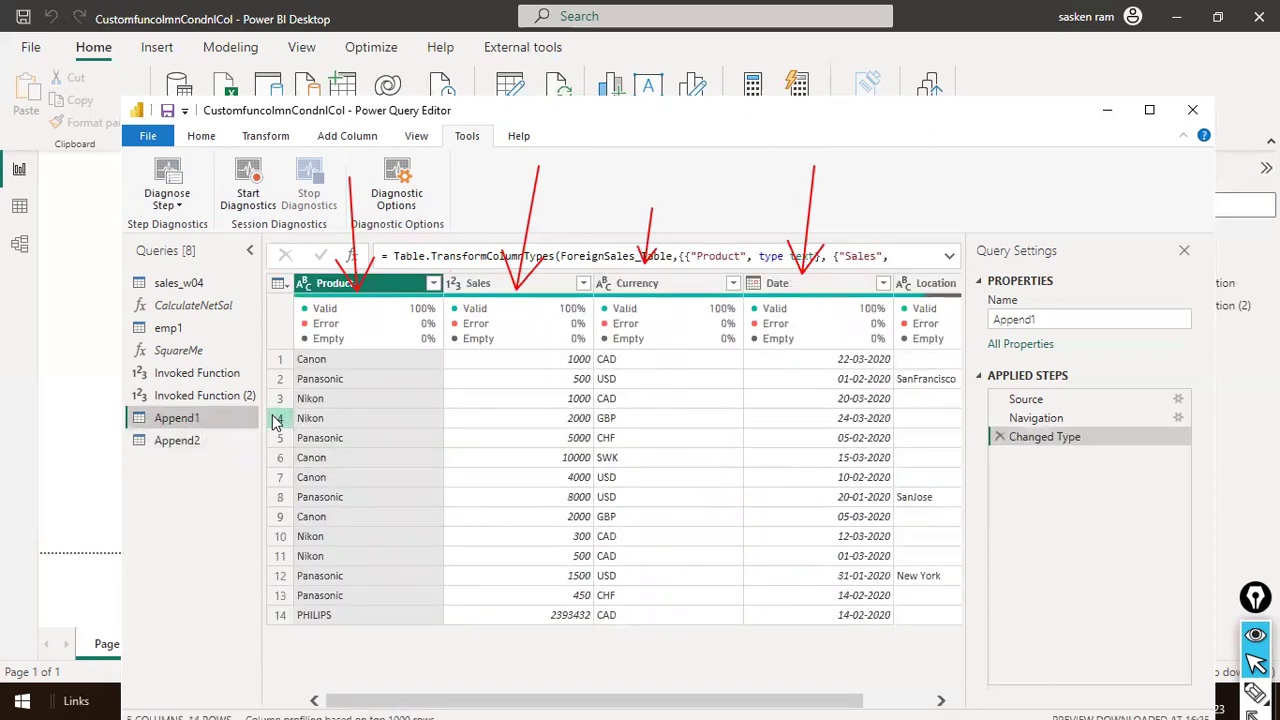
{"action": "left_click", "coordinate": [219, 443]}
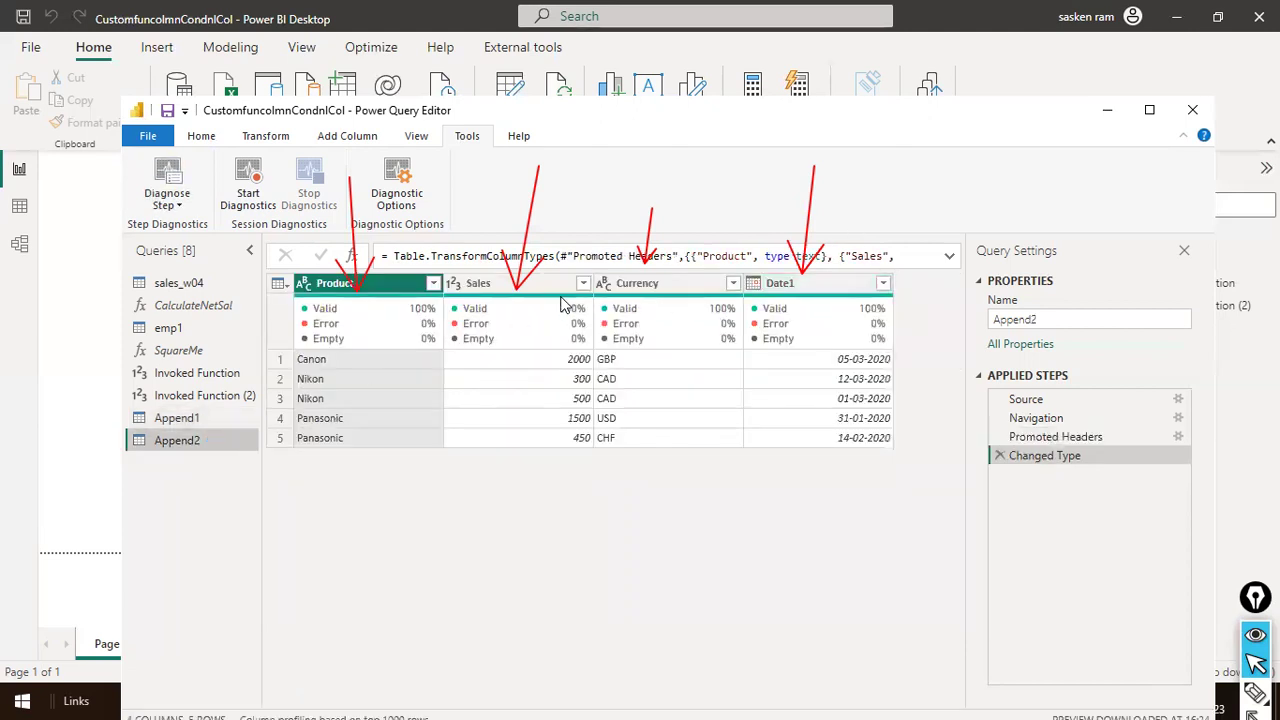
{"action": "left_click", "coordinate": [176, 418]}
{"action": "right_click", "coordinate": [916, 284]}
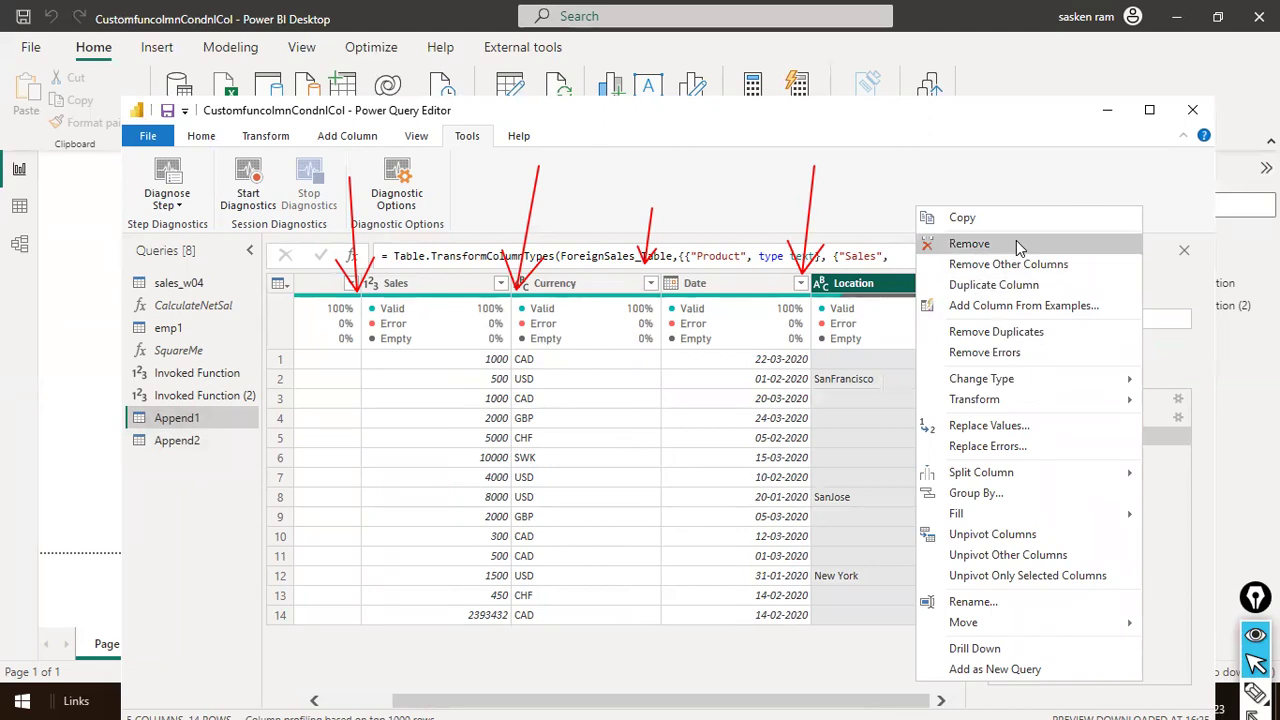
{"action": "left_click", "coordinate": [969, 244]}
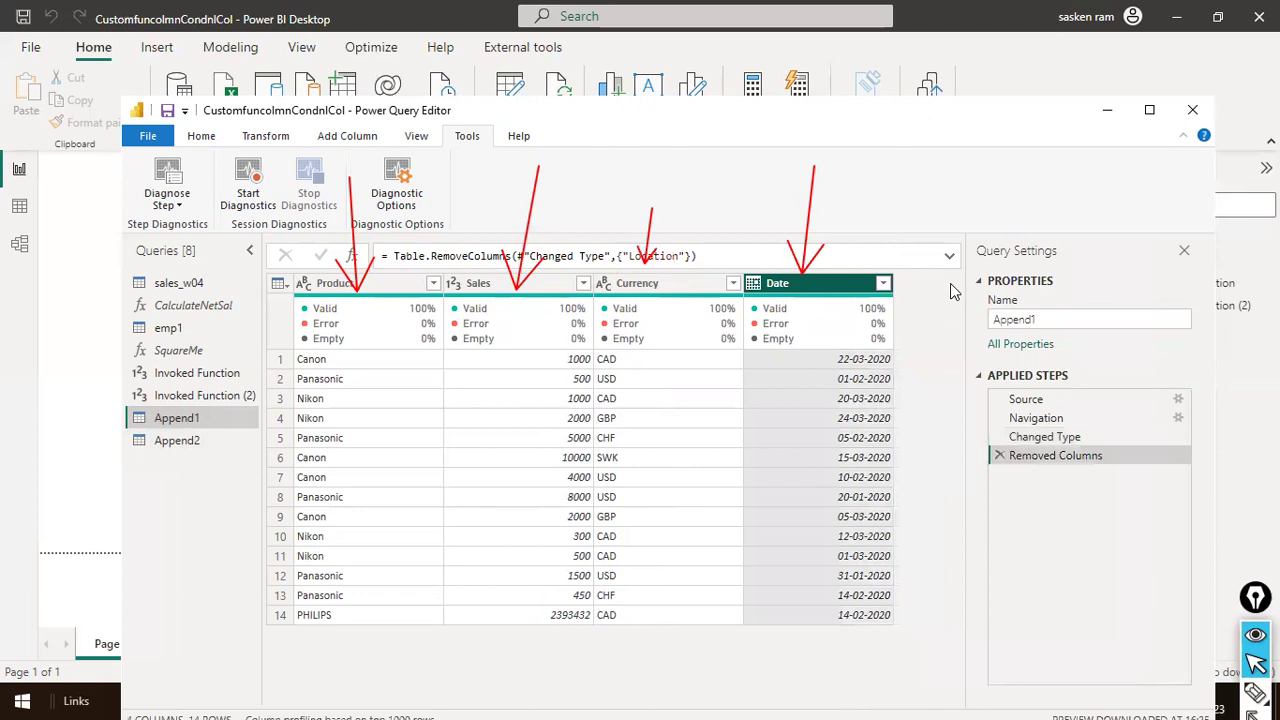
{"action": "left_click", "coordinate": [215, 442]}
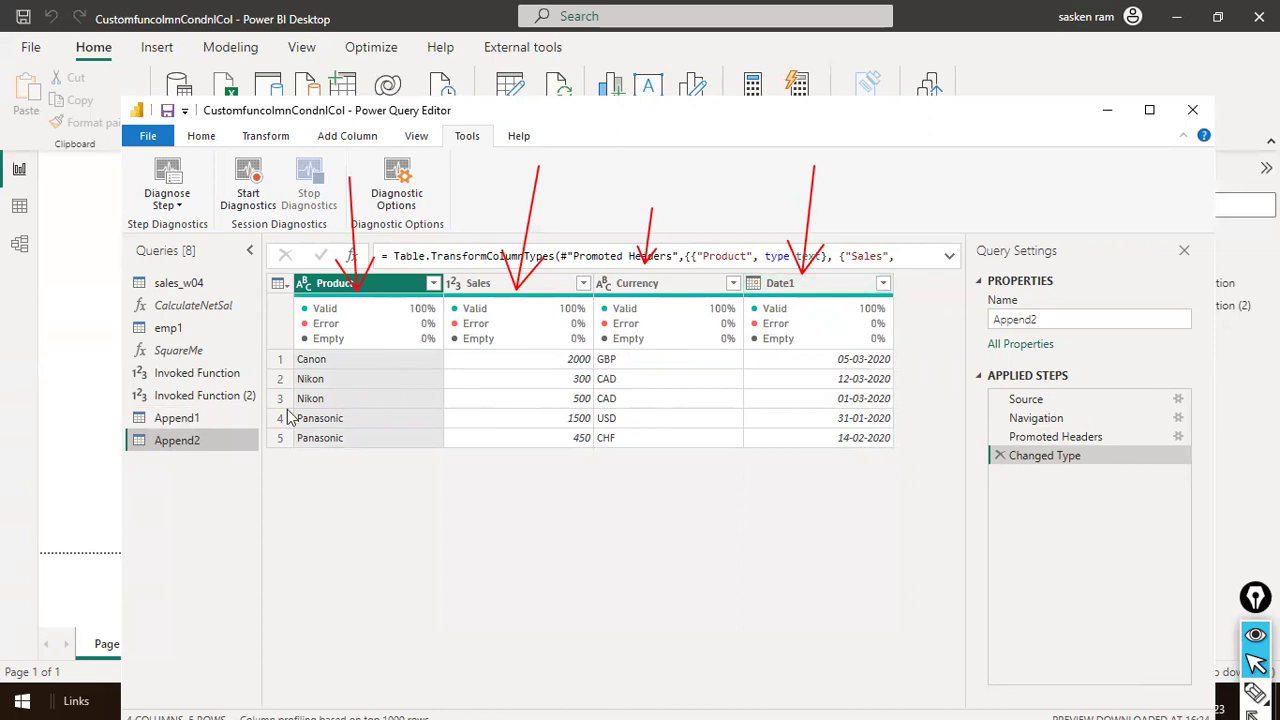
{"action": "left_click", "coordinate": [213, 416]}
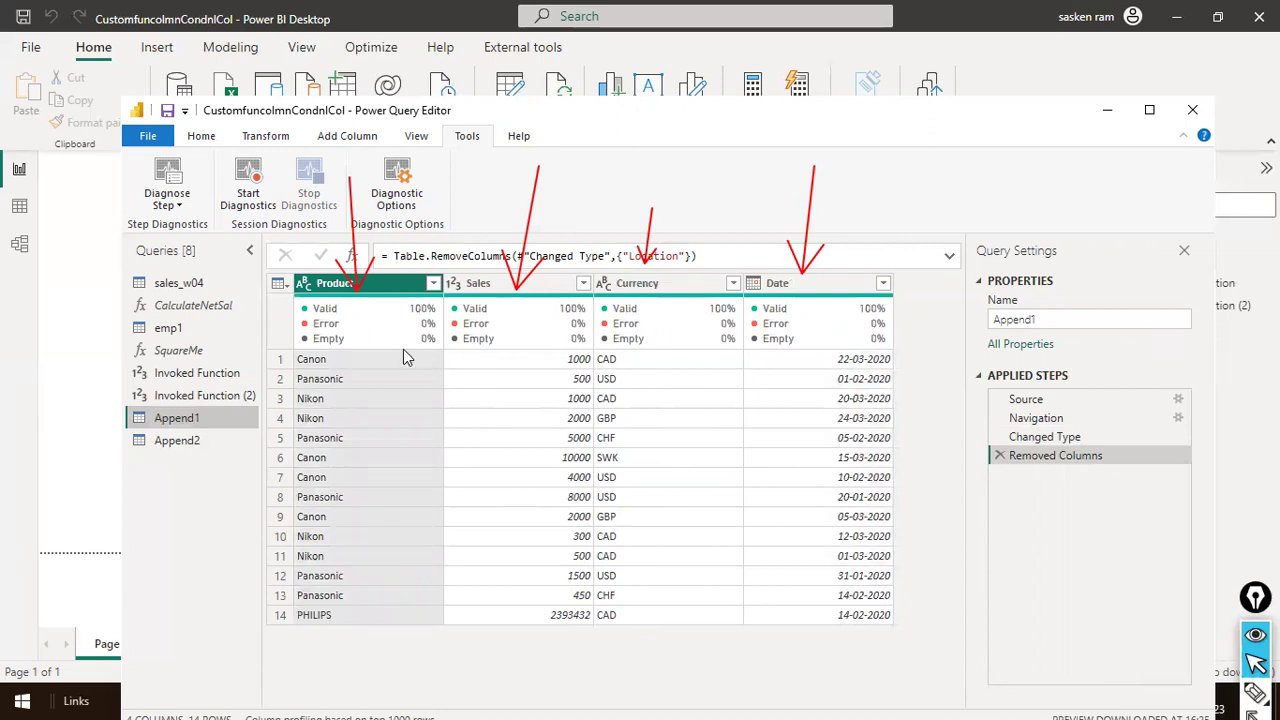
Append the queries as a new query, combining two tables with Append1 as the first table and Append2 as the second
{"action": "mouse_move", "coordinate": [728, 341]}
{"action": "left_click", "coordinate": [201, 136]}
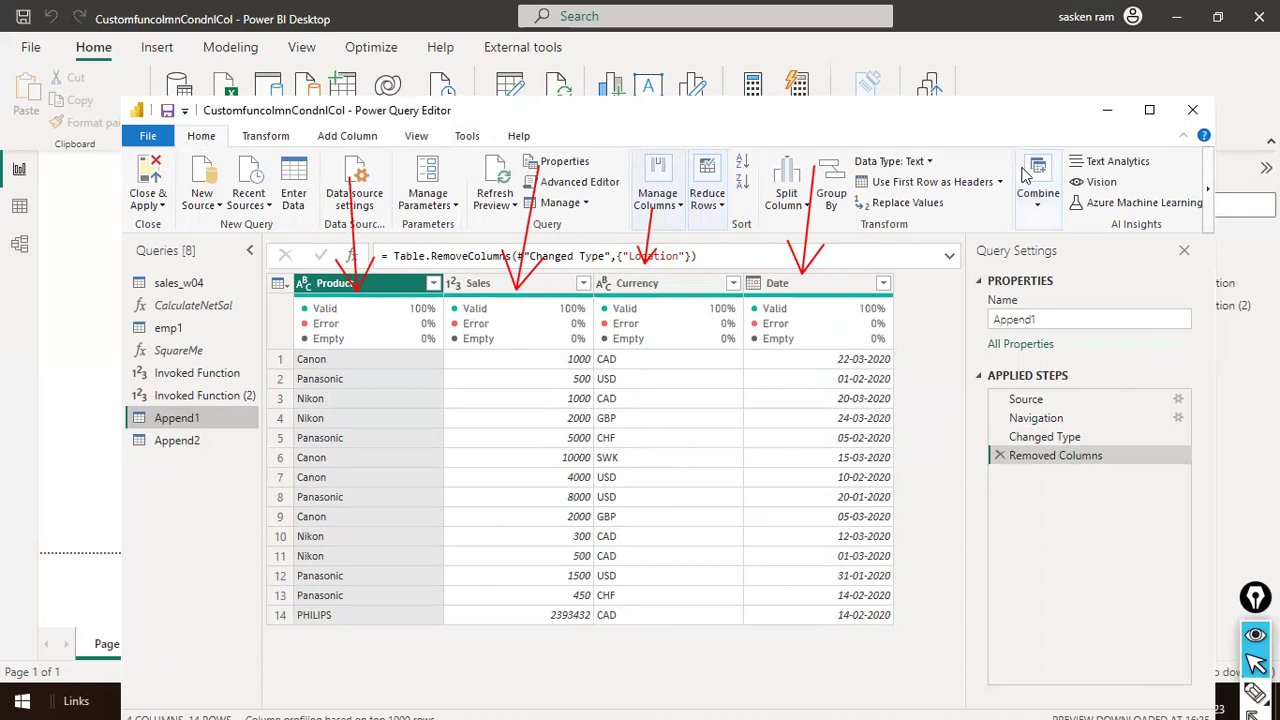
{"action": "left_click", "coordinate": [1037, 210]}
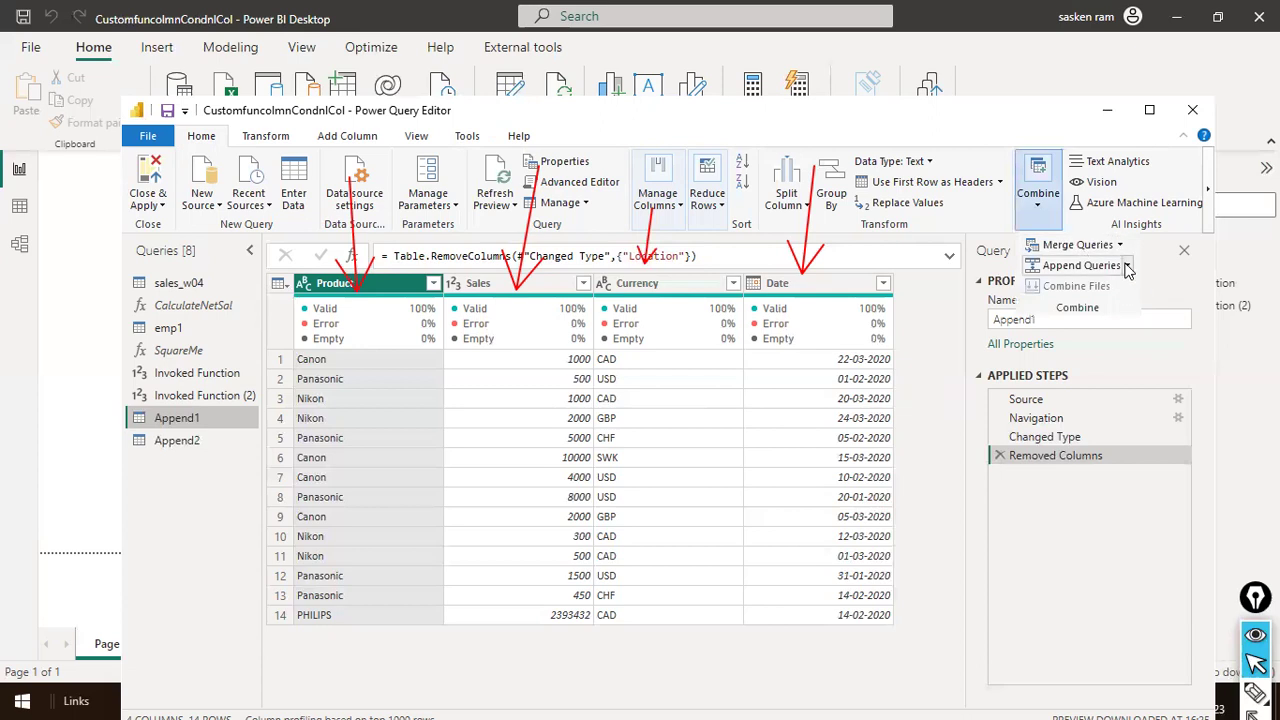
{"action": "left_click", "coordinate": [1043, 212]}
{"action": "left_click", "coordinate": [1042, 214]}
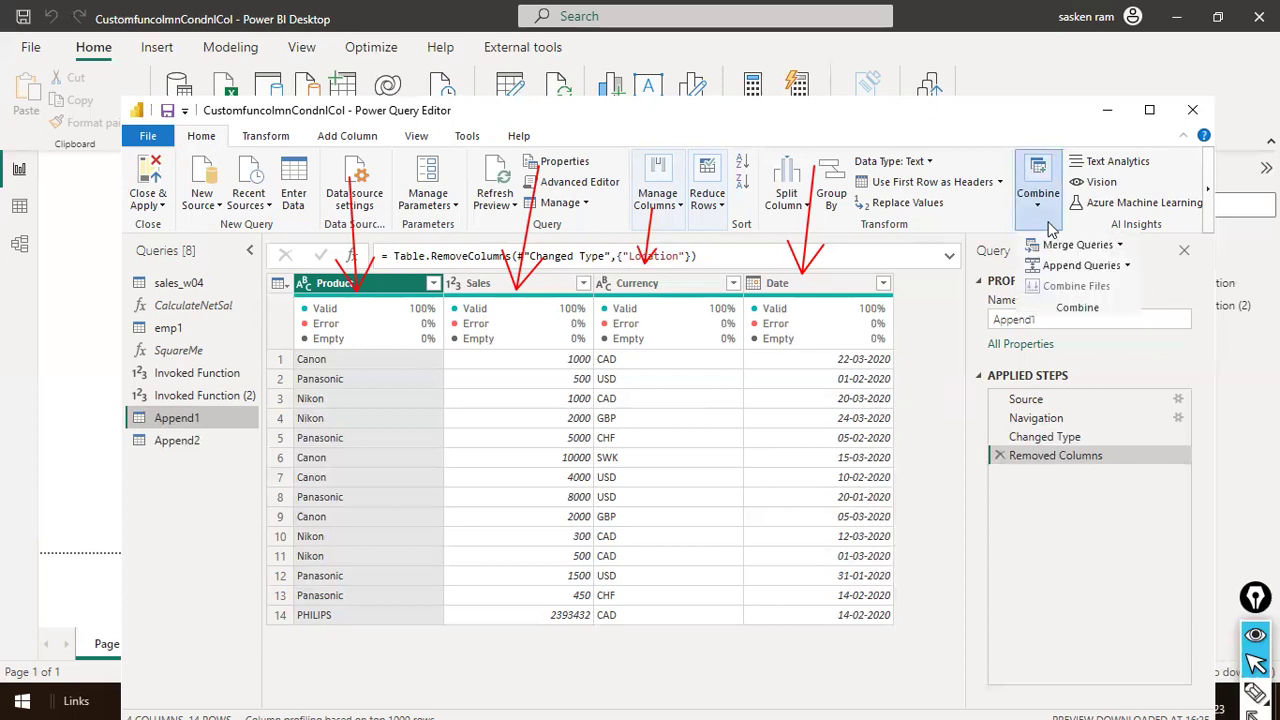
{"action": "left_click", "coordinate": [1043, 220]}
{"action": "left_click", "coordinate": [1043, 220]}
{"action": "left_click", "coordinate": [1128, 268]}
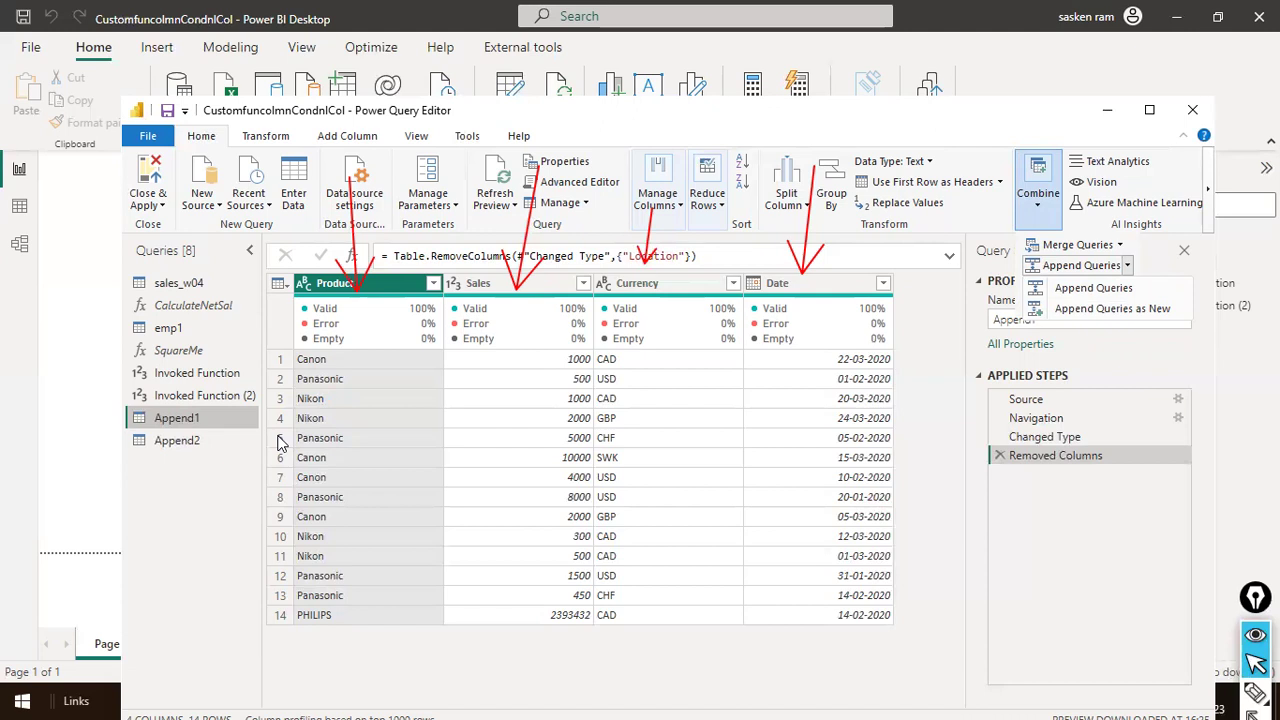
{"action": "left_click", "coordinate": [1100, 309]}
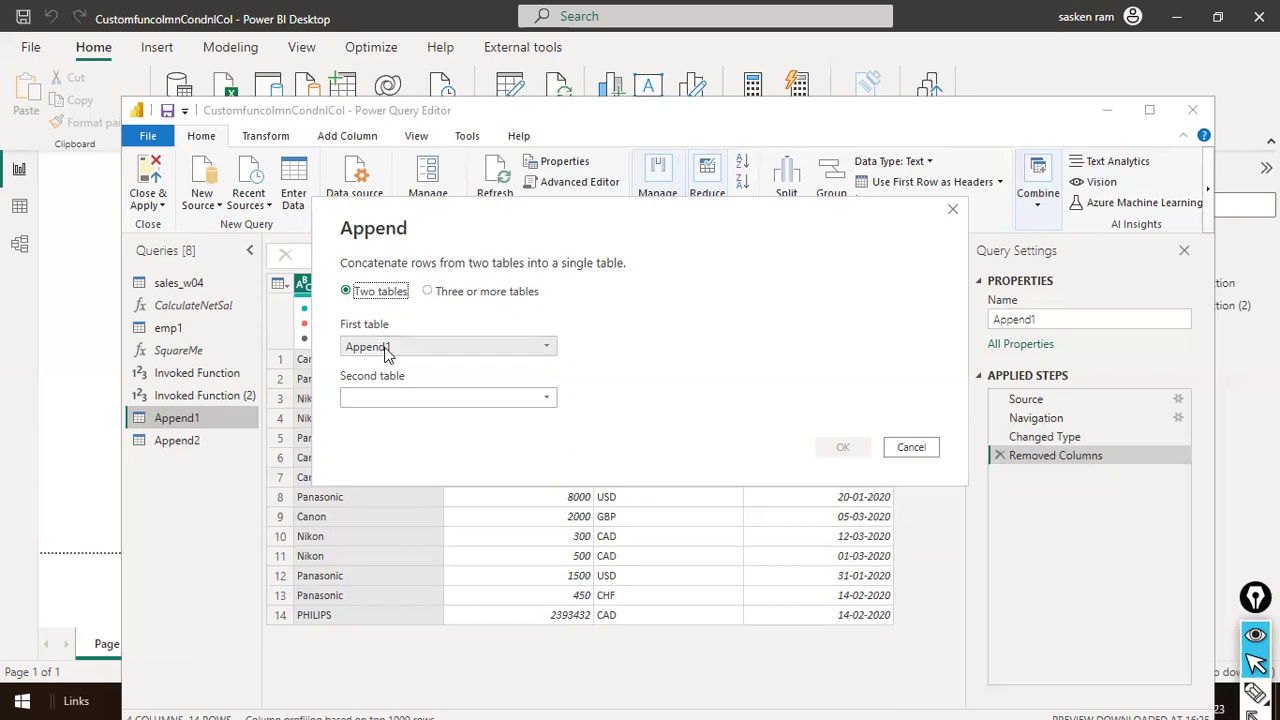
{"action": "left_click", "coordinate": [482, 399]}
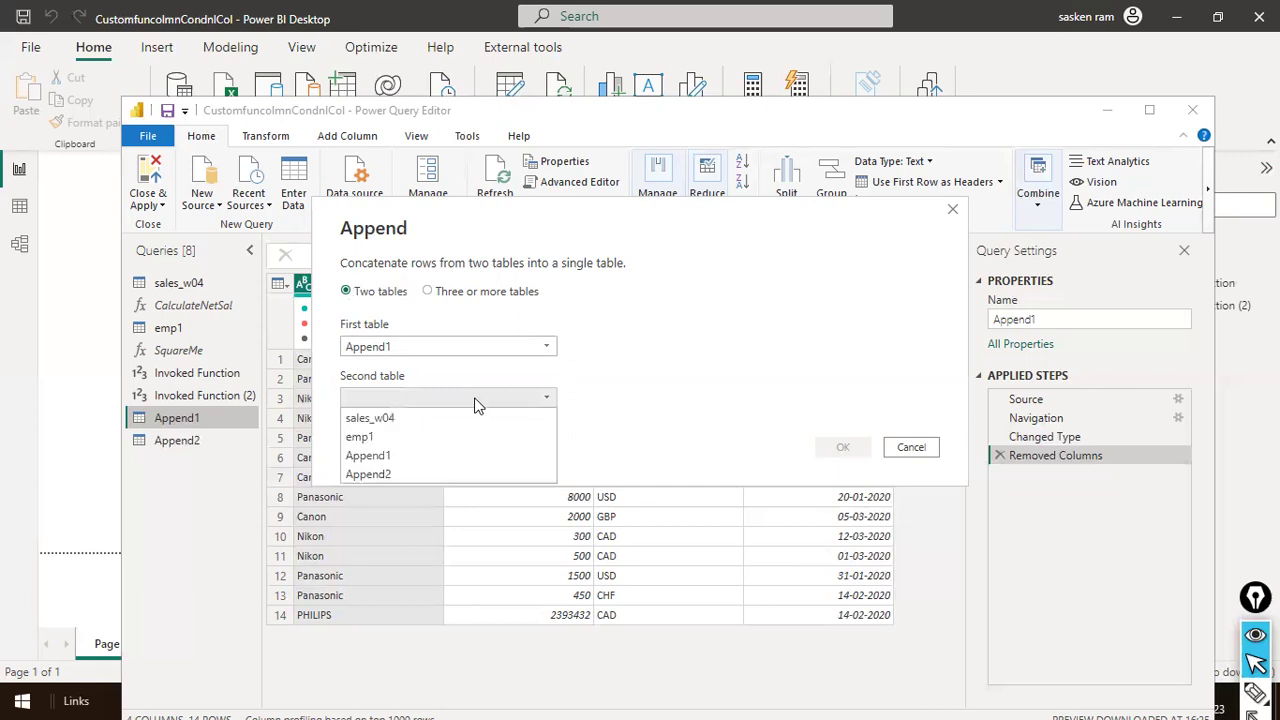
{"action": "left_click", "coordinate": [390, 472]}
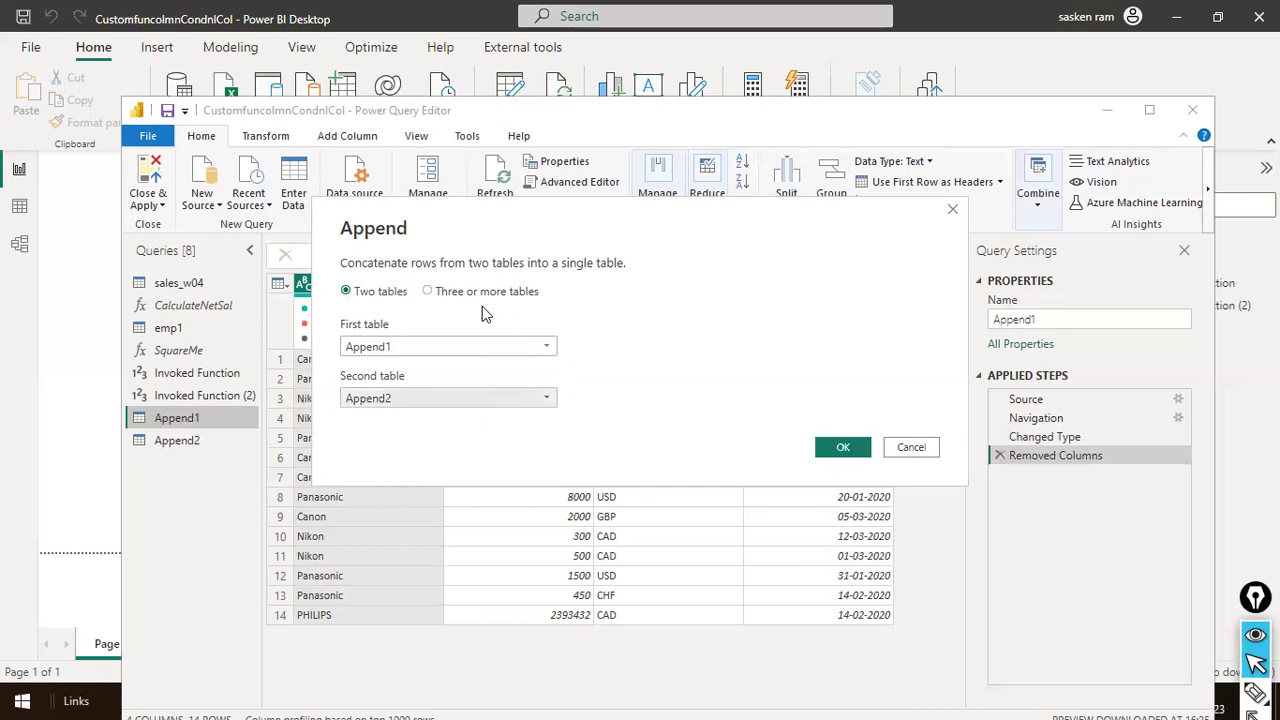
{"action": "left_click", "coordinate": [841, 447]}
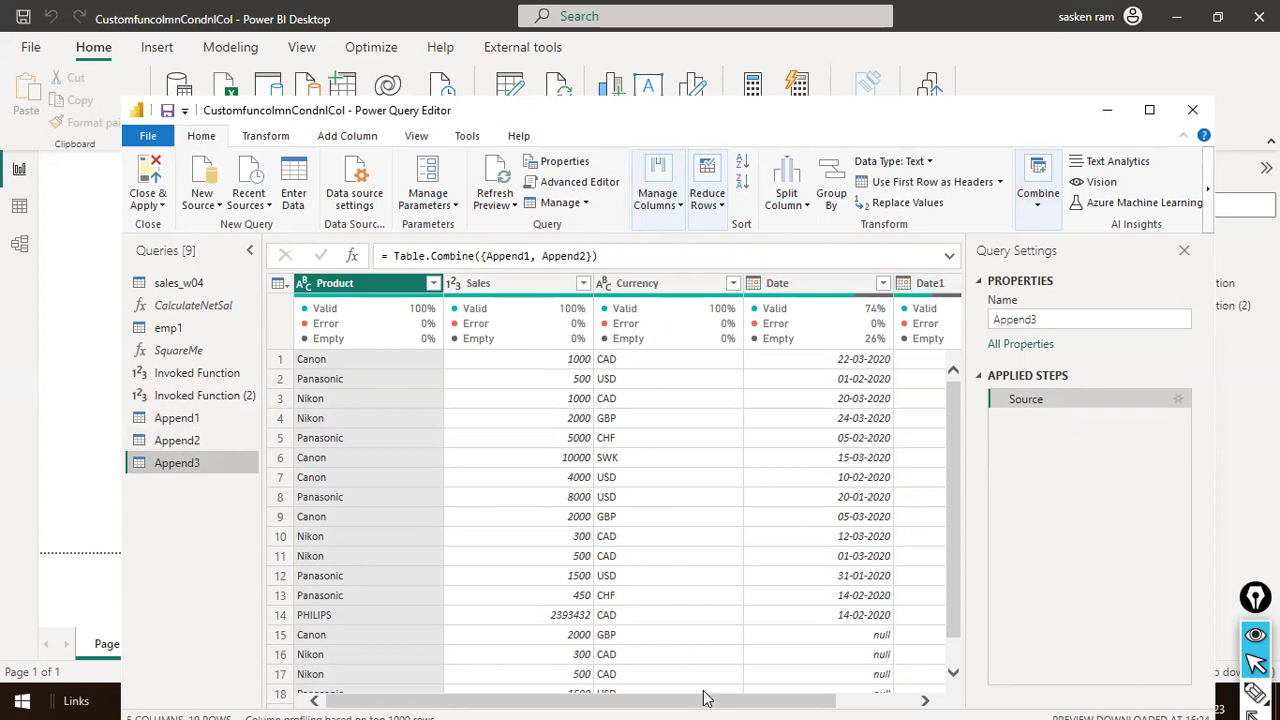
Examine the Date and Date1 columns of the appended query for null values, marking the nulls in Date1
{"action": "scroll", "coordinate": [680, 668], "scroll_direction": "down", "scroll_amount": 1}
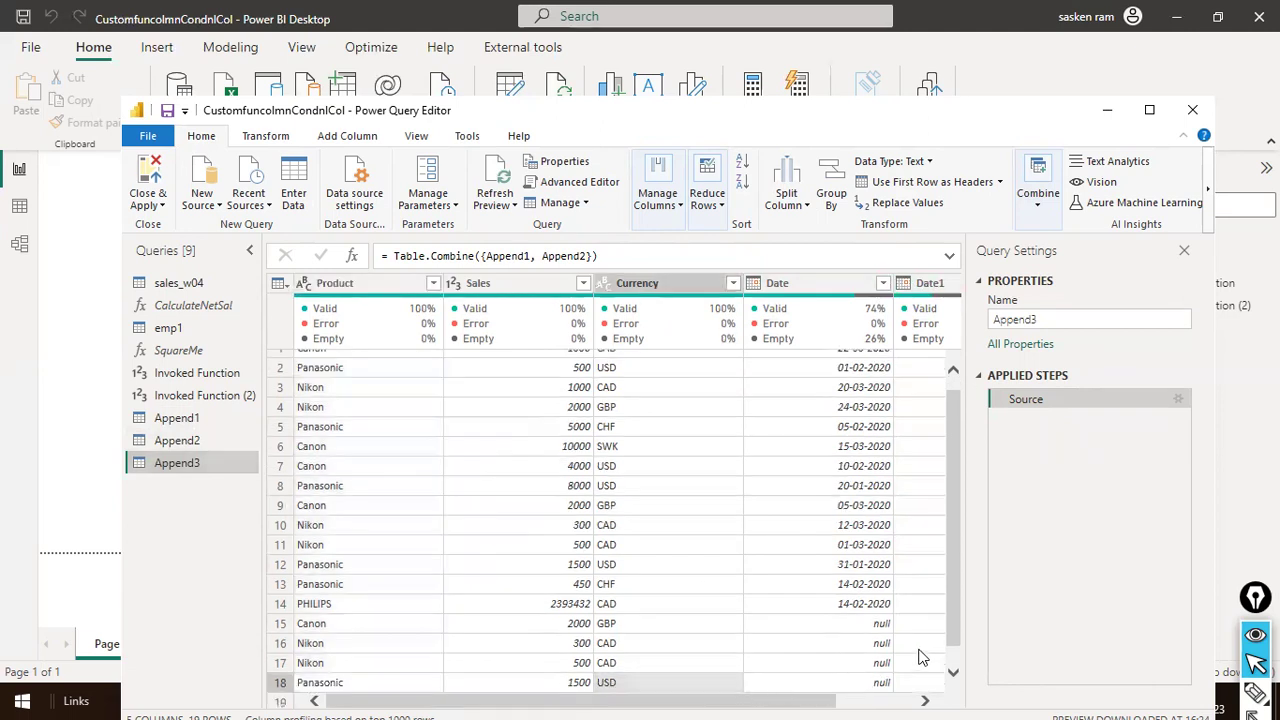
{"action": "scroll", "coordinate": [848, 640], "scroll_direction": "right", "scroll_amount": 2}
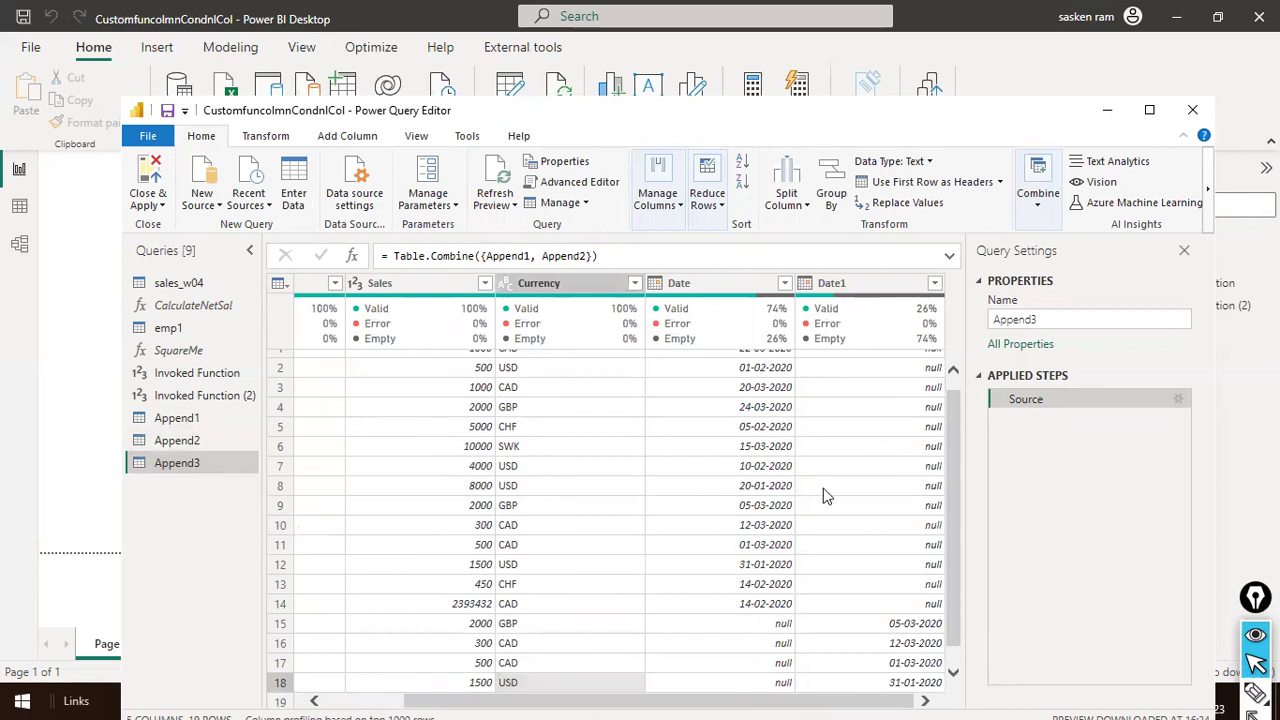
{"action": "mouse_move", "coordinate": [892, 345]}
{"action": "left_mouse_down"}
{"action": "mouse_move", "coordinate": [966, 577]}
{"action": "mouse_move", "coordinate": [954, 615]}
{"action": "left_mouse_up"}
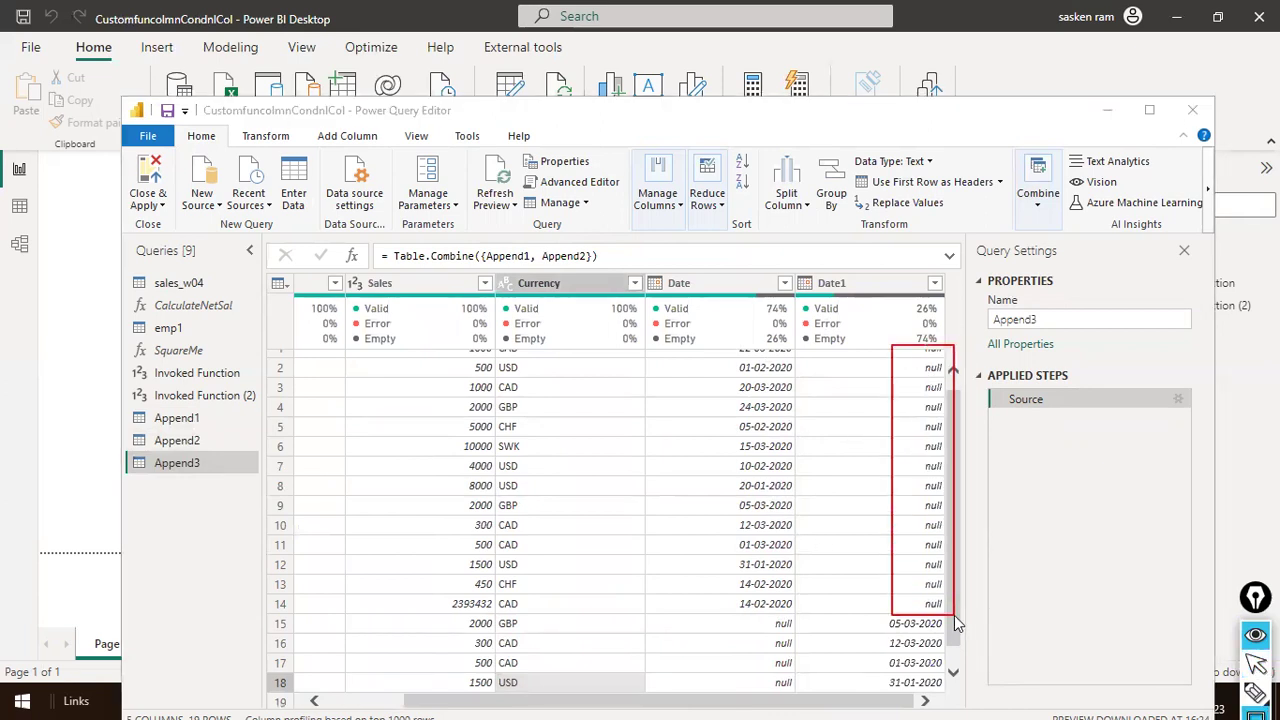